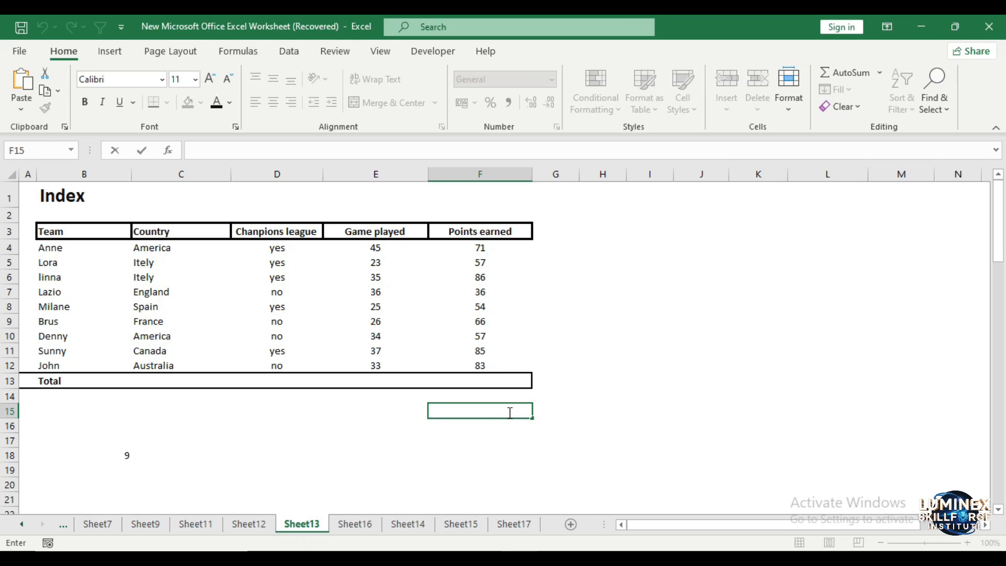
# Enter an INDEX formula in F15 that returns row 5, column 2 of the range B4:C12
pyautogui.write('=INDEX')
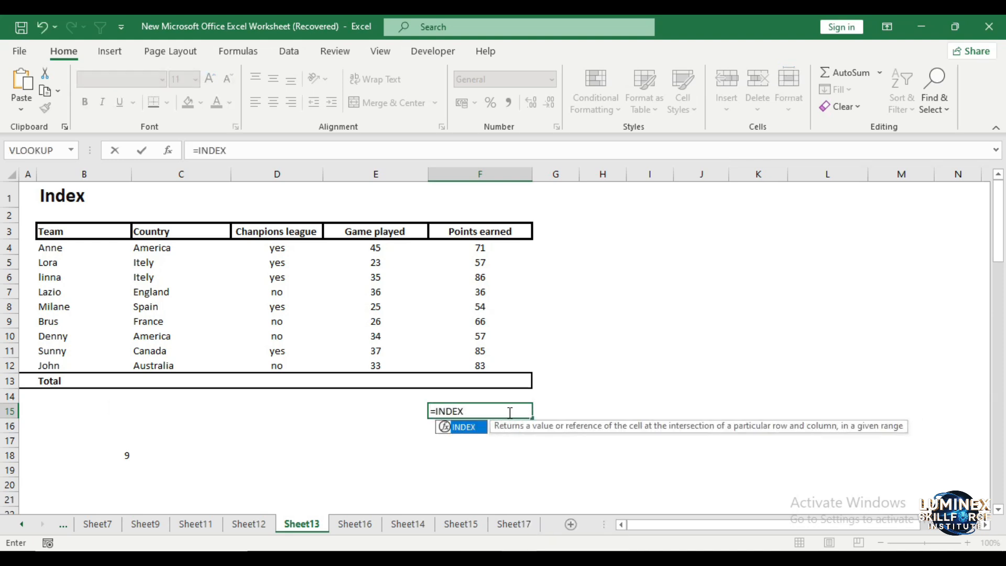
pyautogui.write('(')
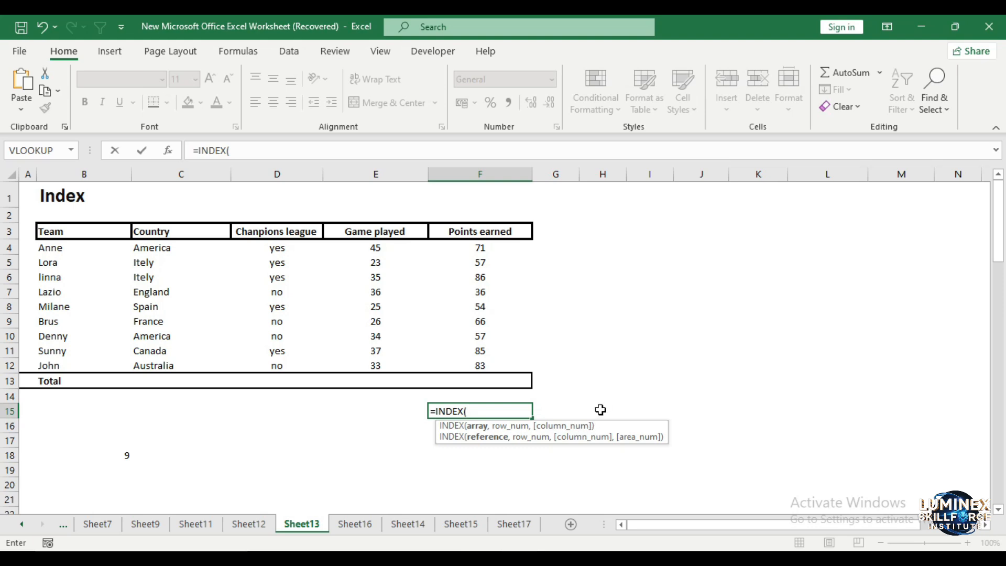
pyautogui.click(48, 249)
pyautogui.moveTo(47, 249); pyautogui.dragTo(155, 359)
pyautogui.write(',5,2')
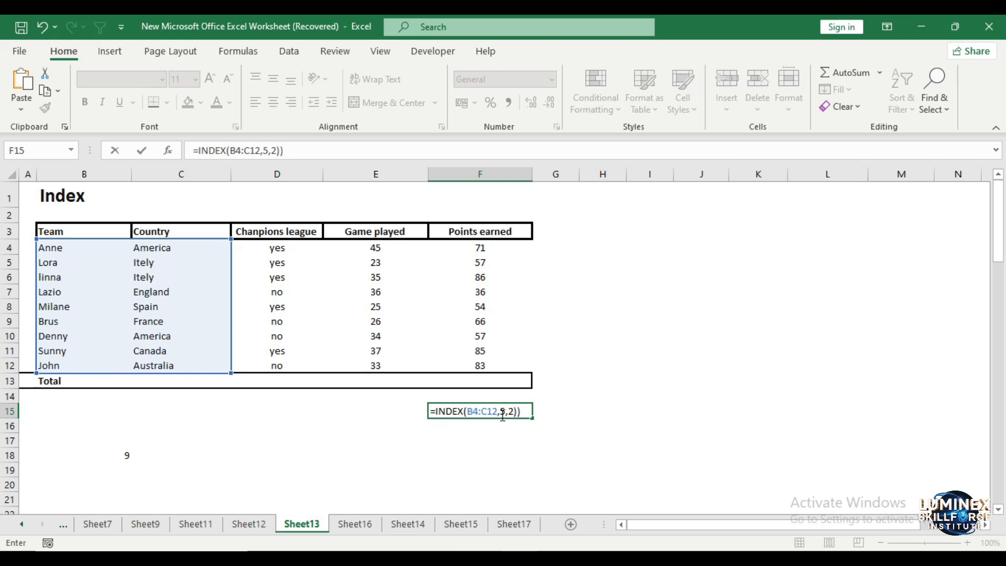
pyautogui.press('Return')
pyautogui.click(470, 413)
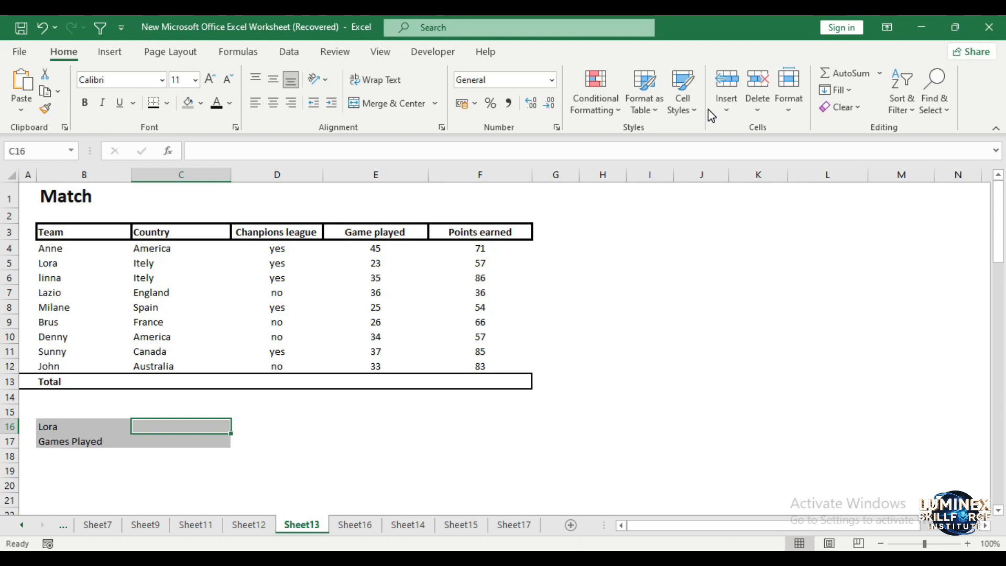
# Enter =MATCH(B16,B4:B12,0) in C16 to find the exact position of the B16 name in the Team column
pyautogui.doubleClick(157, 426)
pyautogui.write('=')
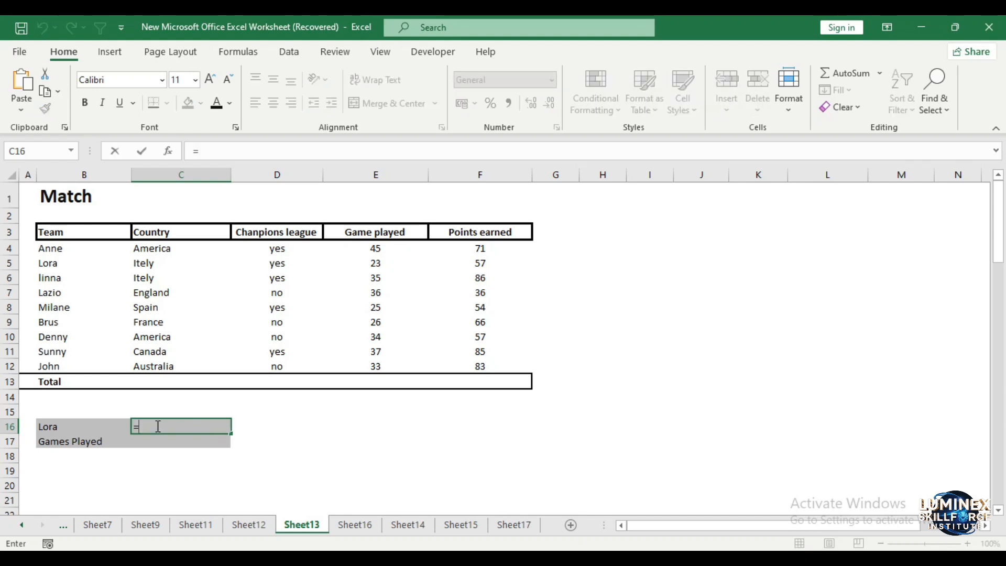
pyautogui.write('MATCH')
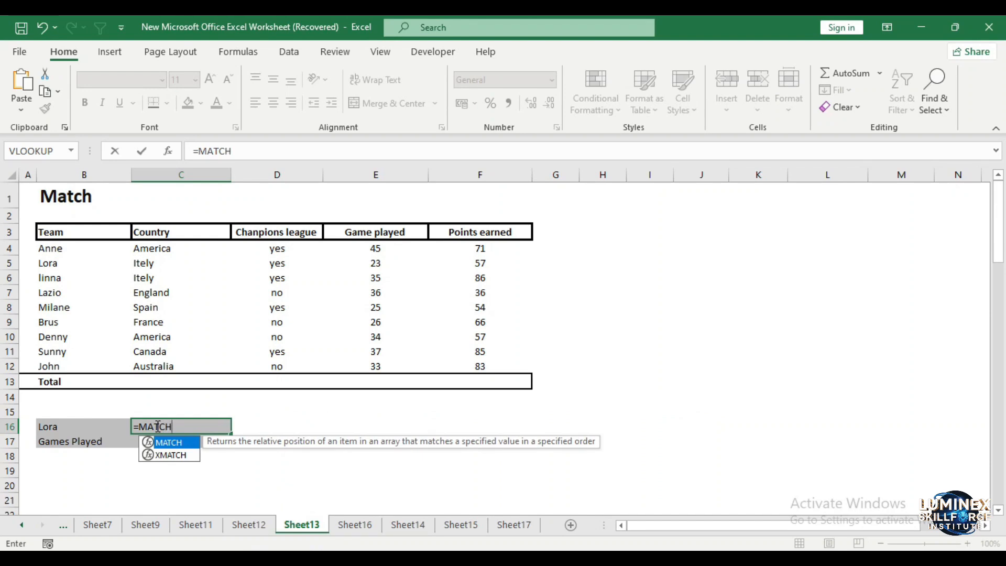
pyautogui.write('(')
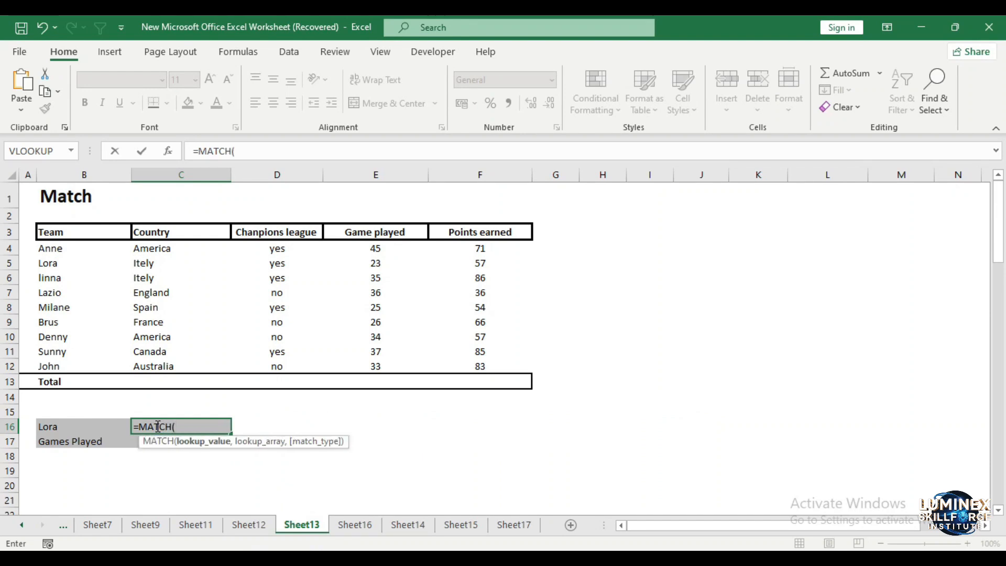
pyautogui.click(73, 433)
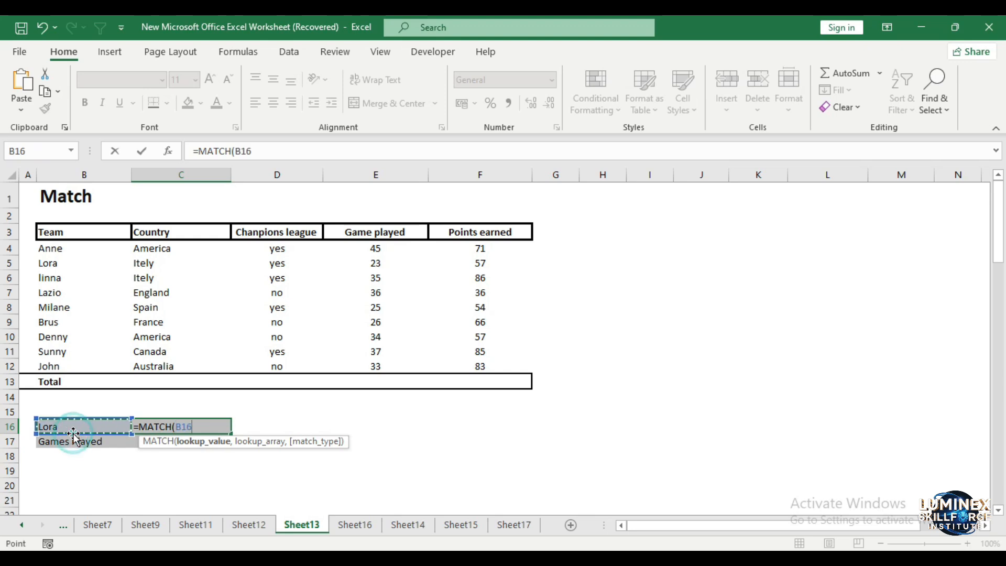
pyautogui.write(',')
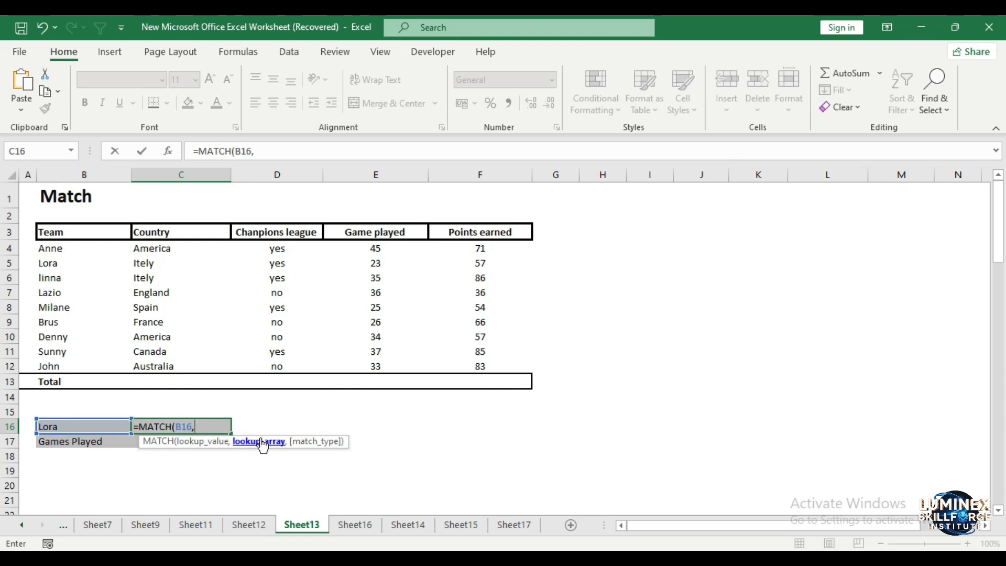
pyautogui.click(59, 254)
pyautogui.moveTo(59, 254); pyautogui.dragTo(53, 365)
pyautogui.write(',')
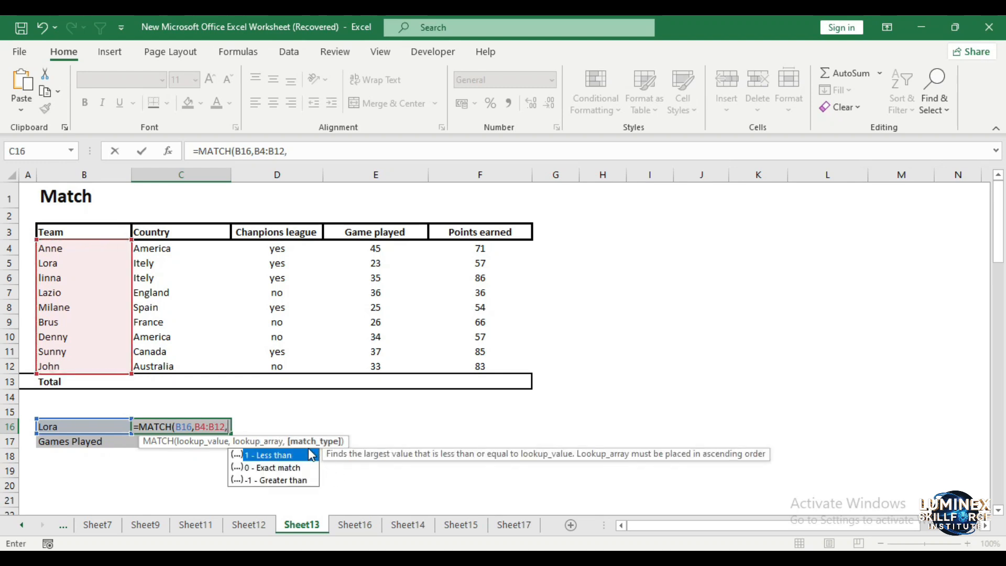
pyautogui.write('0')
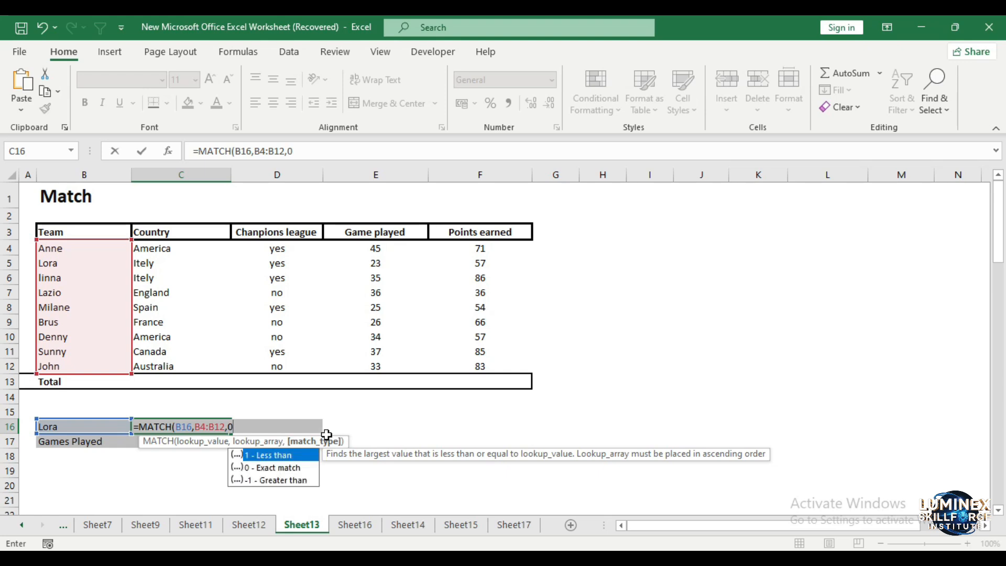
pyautogui.write(')')
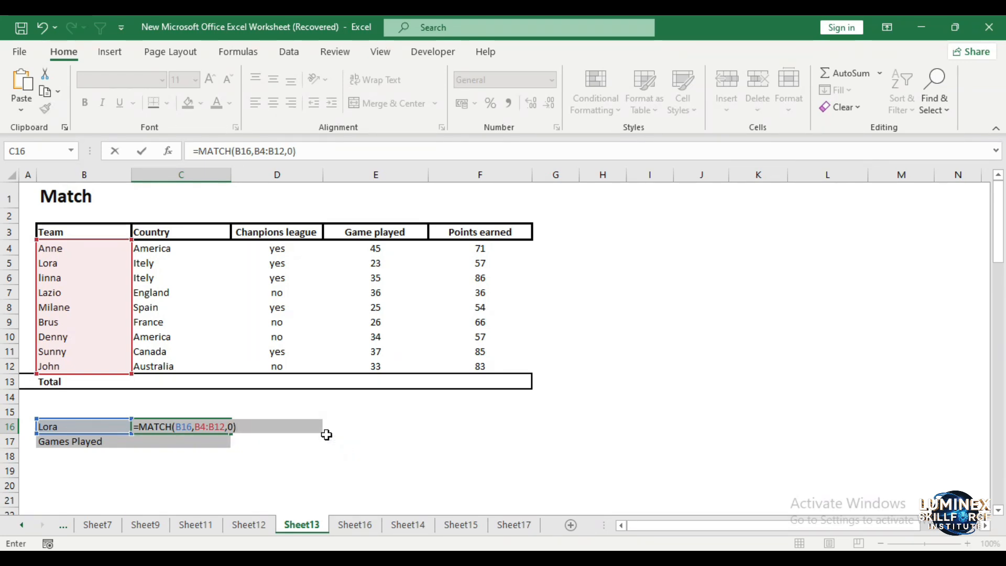
pyautogui.press('Return')
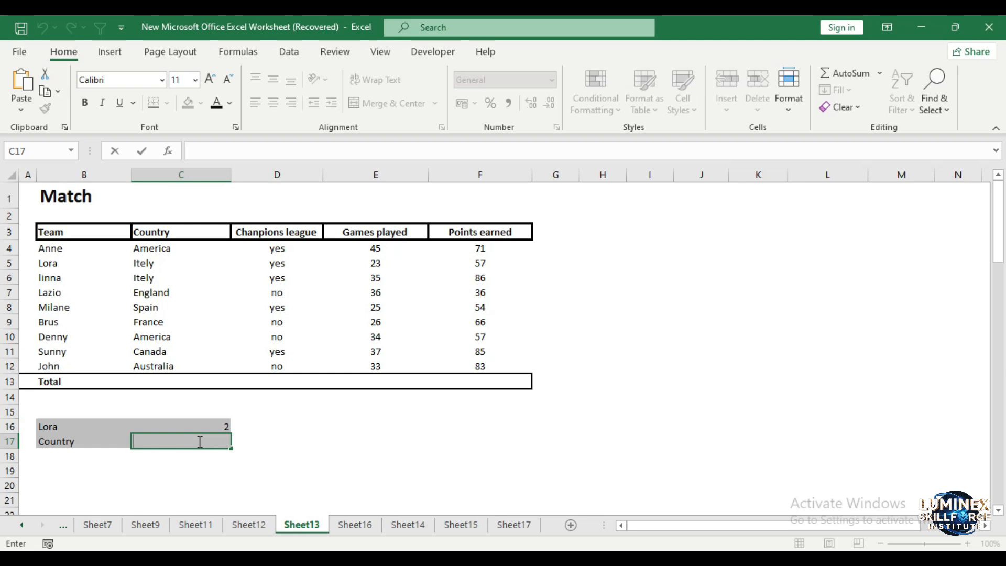
# Enter =MATCH(B17,B3:F3,0) in C17 to find the exact position of the Country label in the header row
pyautogui.write('=ma')
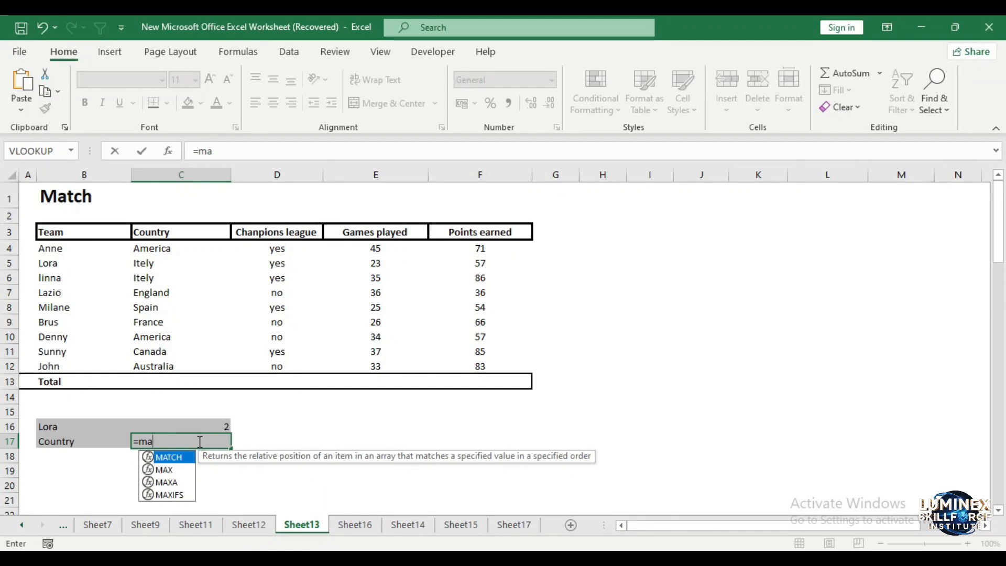
pyautogui.press('Tab')
pyautogui.click(70, 441)
pyautogui.write(',')
pyautogui.moveTo(79, 231); pyautogui.dragTo(479, 232)
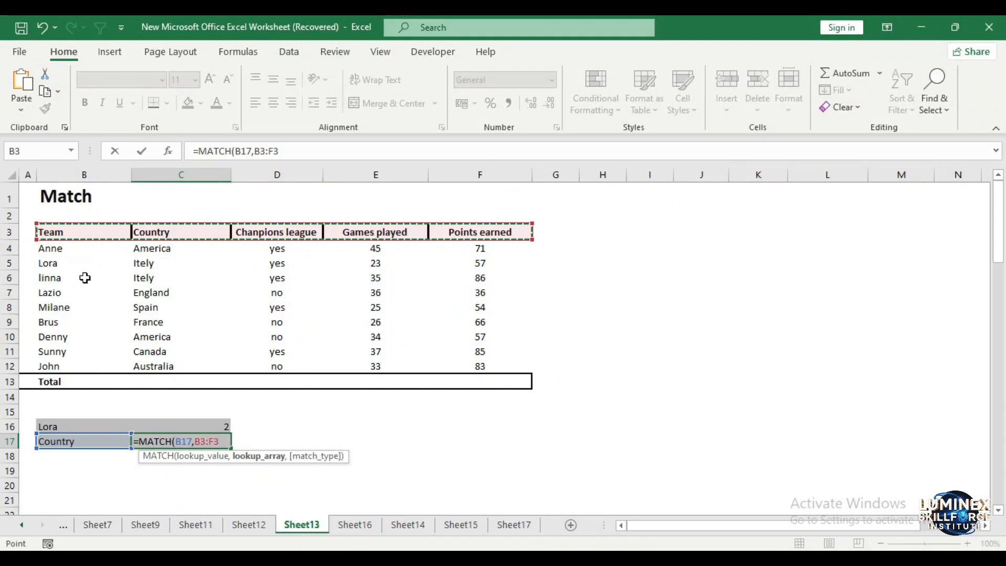
pyautogui.write(',')
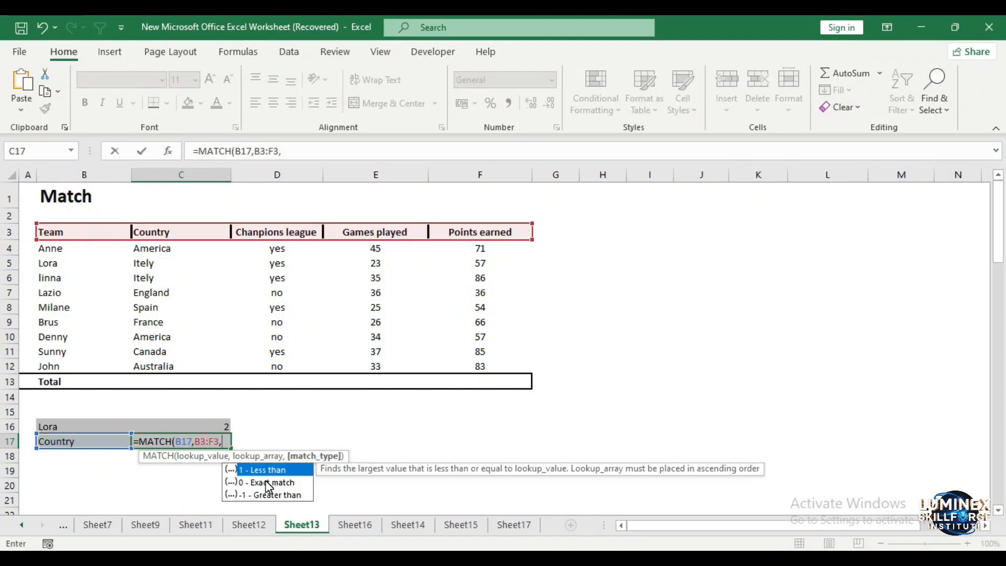
pyautogui.click(265, 481)
pyautogui.doubleClick(265, 481)
pyautogui.write(')')
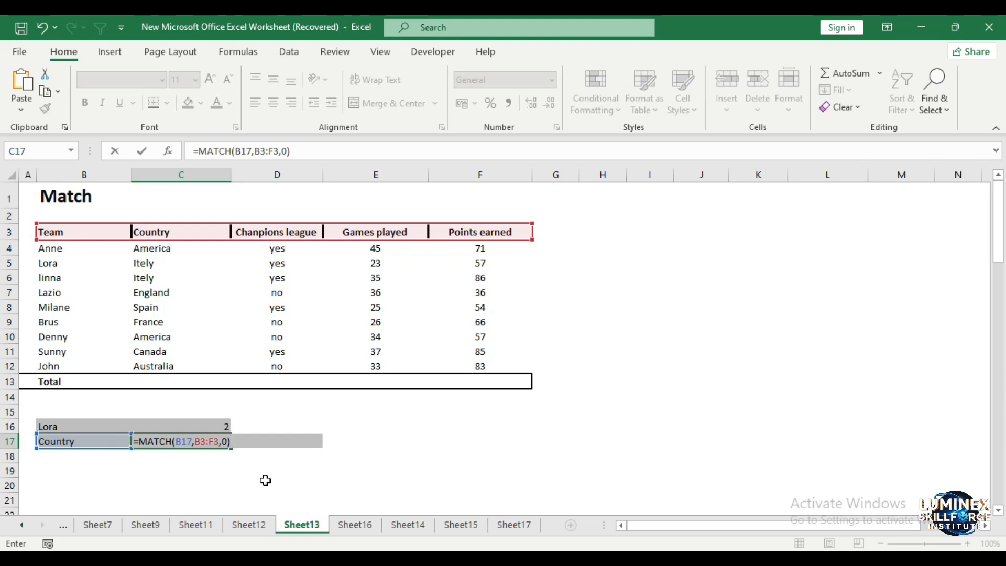
pyautogui.press('Return')
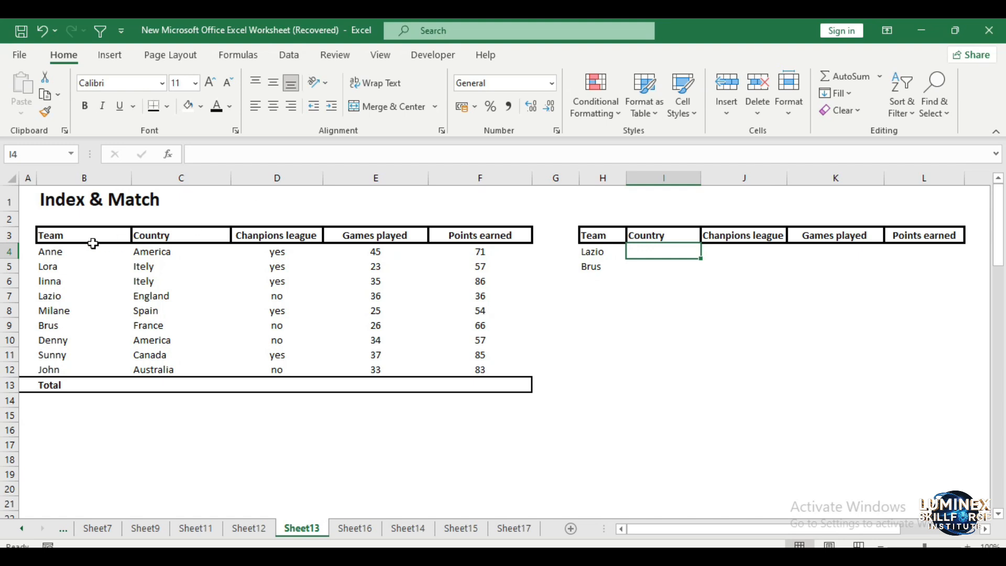
pyautogui.moveTo(30, 248); pyautogui.dragTo(479, 367)
pyautogui.moveTo(576, 250); pyautogui.dragTo(929, 264)
pyautogui.click(861, 328)
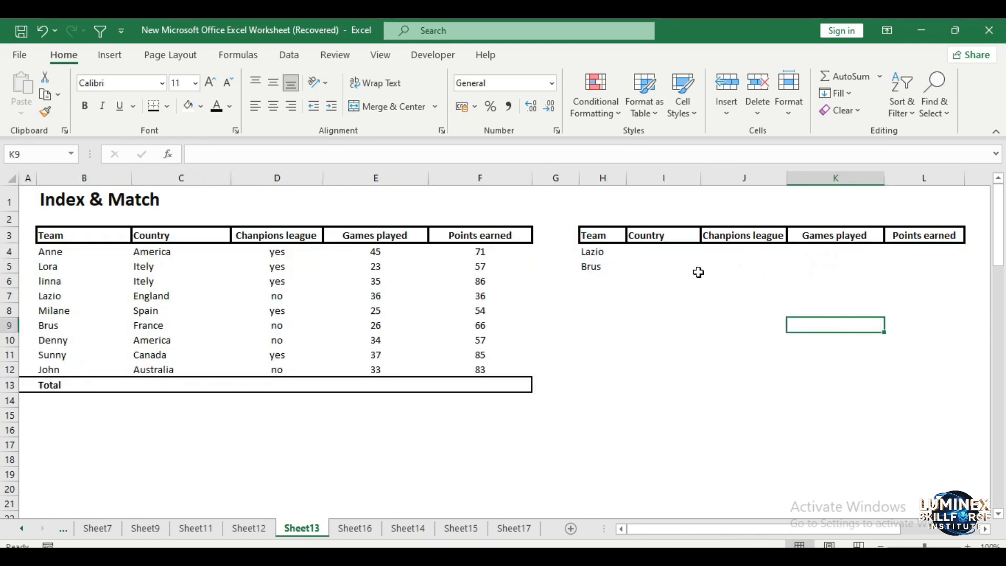
# Enter =MATCH($H4,B4:B12,0) in I4, locking the lookup value's column, to find the team's row position
pyautogui.click(662, 252)
pyautogui.write('=')
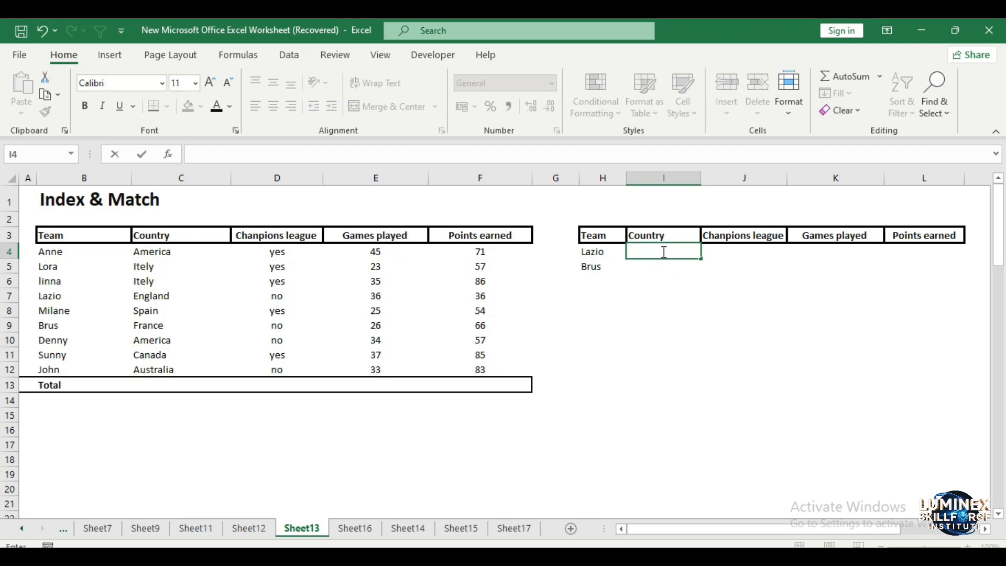
pyautogui.write('M')
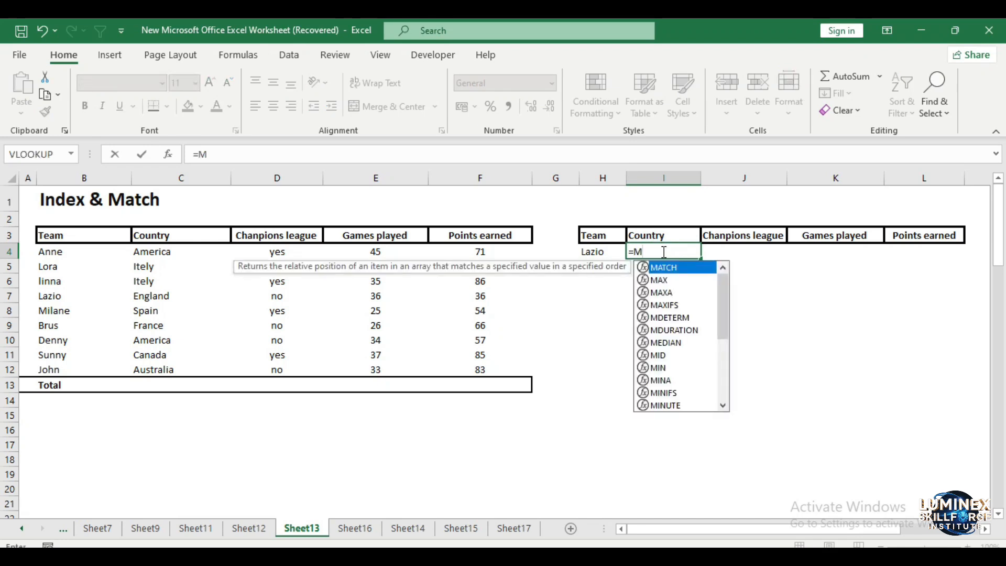
pyautogui.press('Tab')
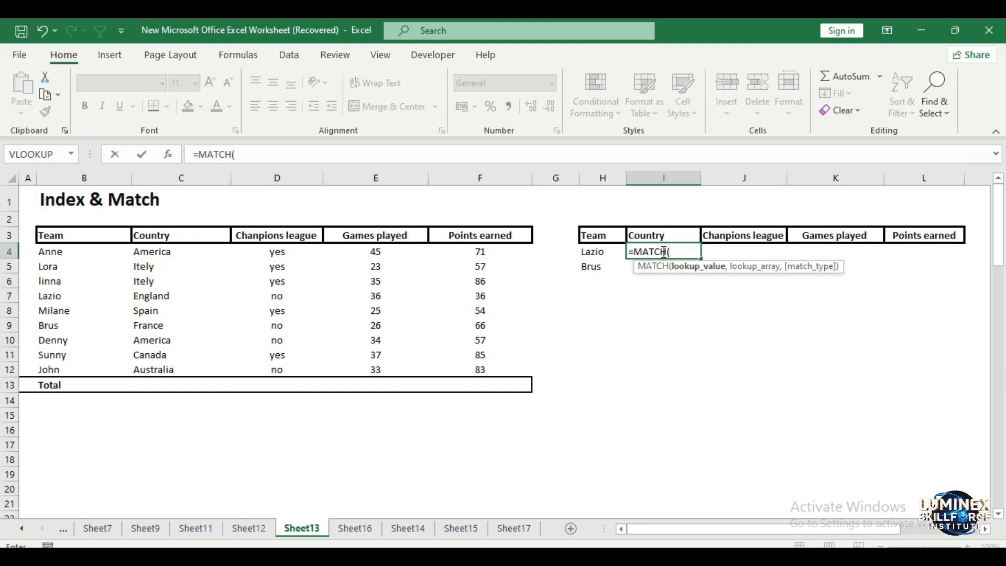
pyautogui.click(592, 254)
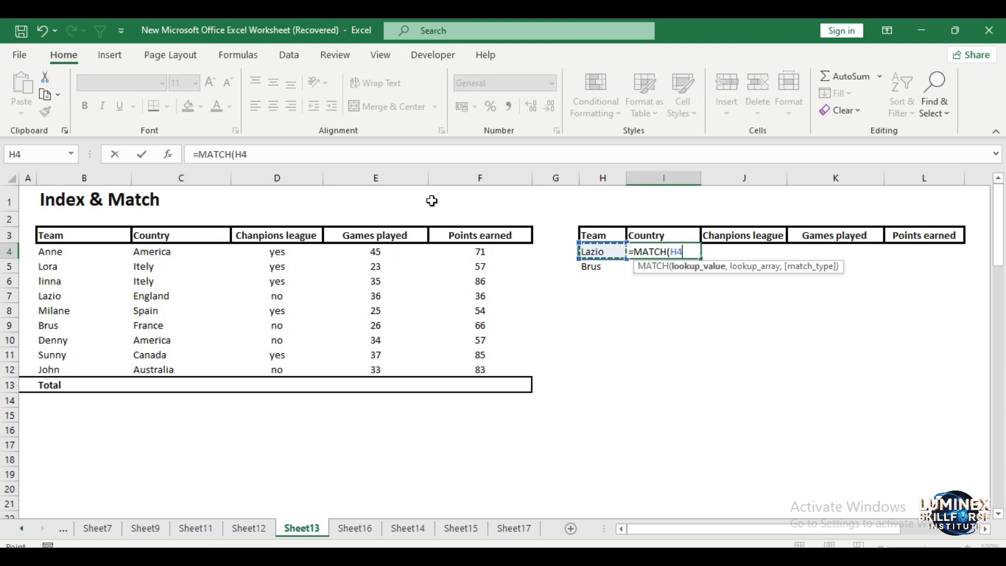
pyautogui.click(239, 154)
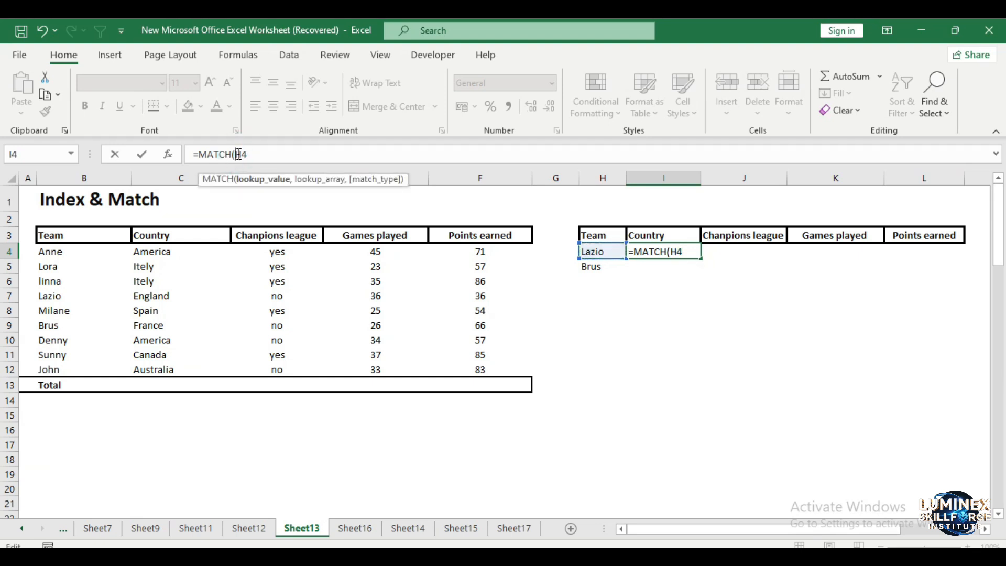
pyautogui.write('$H4')
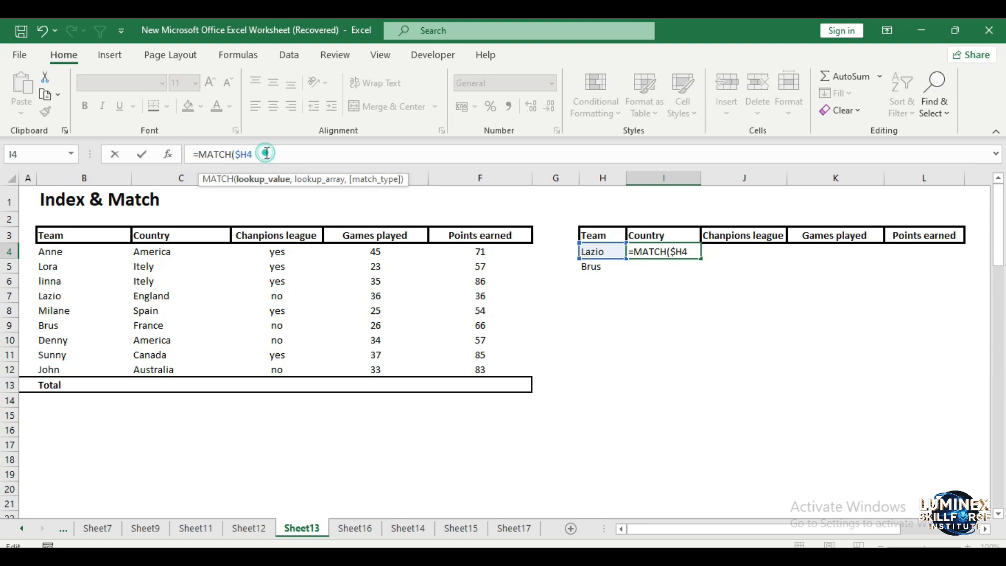
pyautogui.write(',')
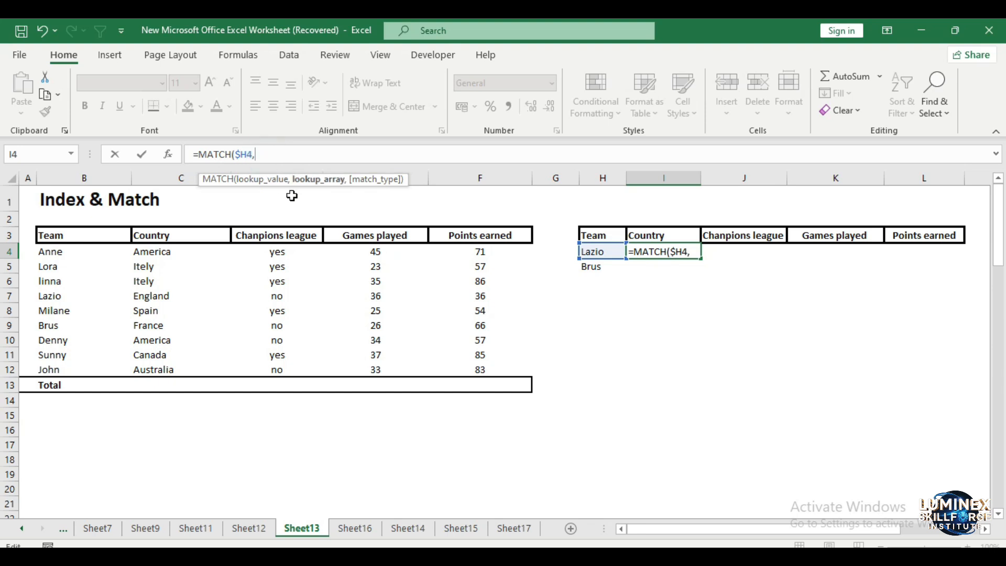
pyautogui.moveTo(81, 254); pyautogui.dragTo(81, 370)
pyautogui.write(',0')
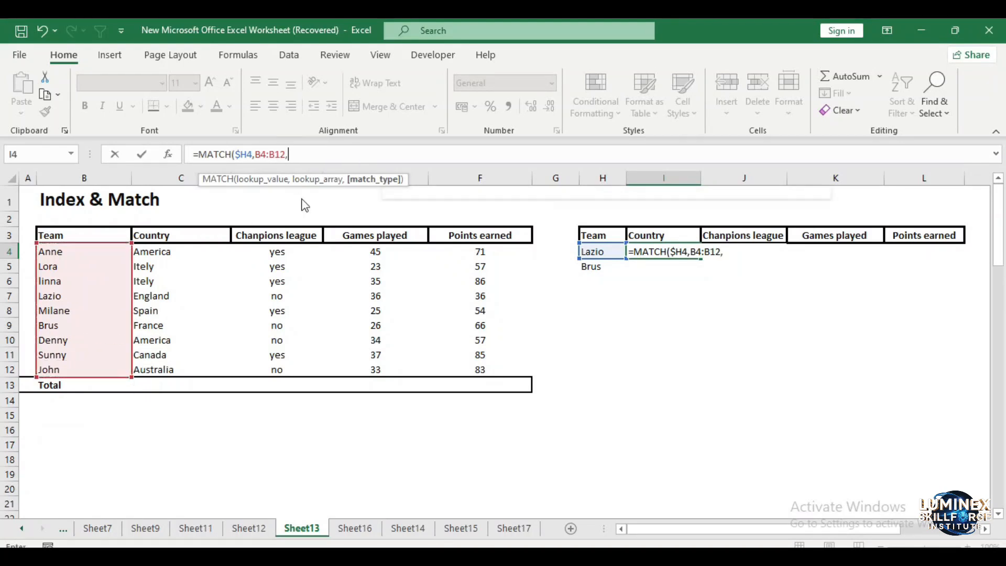
pyautogui.press('Return')
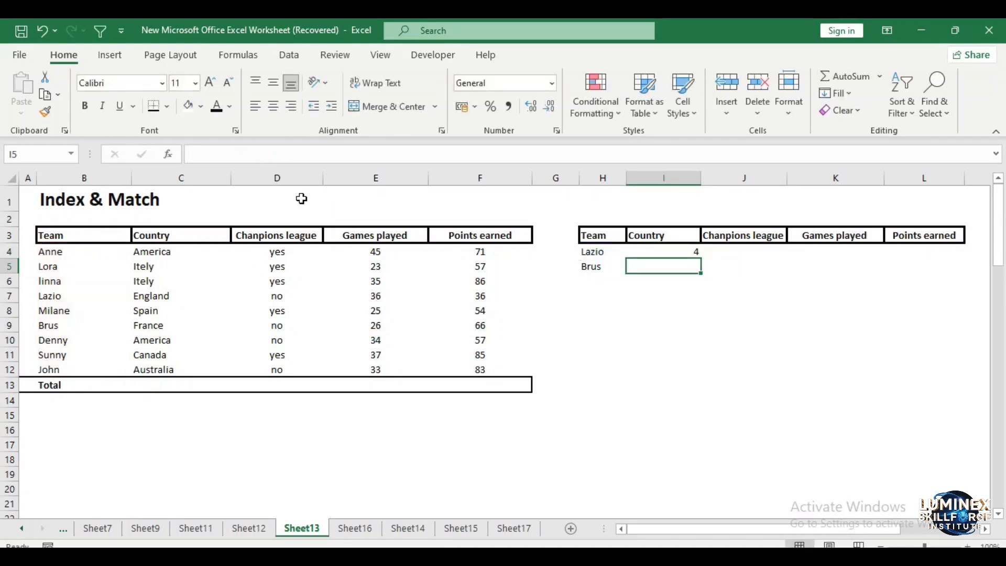
# Fill the MATCH formula from I4 down to I5 and open the copied formula to inspect its references
pyautogui.click(676, 252)
pyautogui.moveTo(700, 258); pyautogui.dragTo(700, 273)
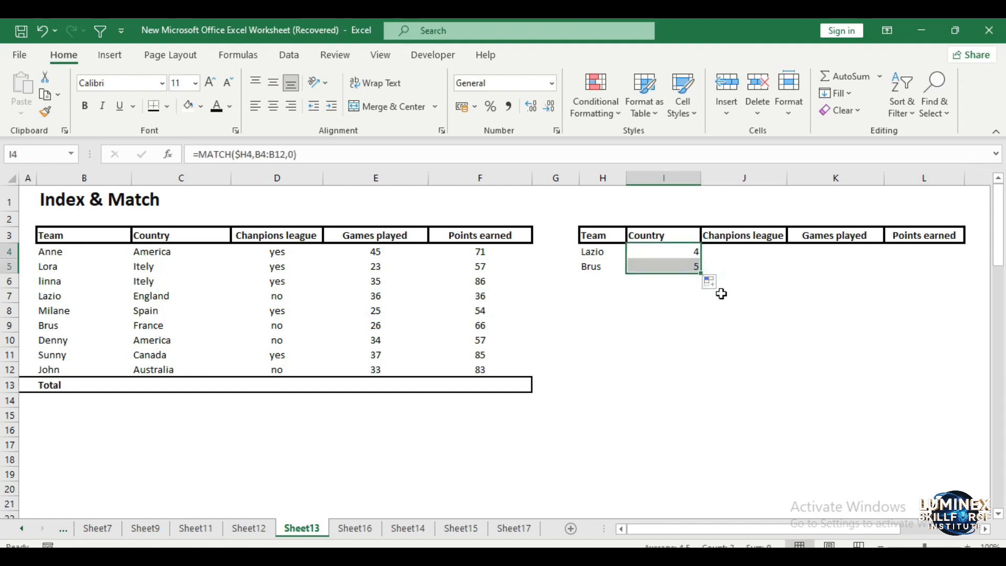
pyautogui.click(762, 264)
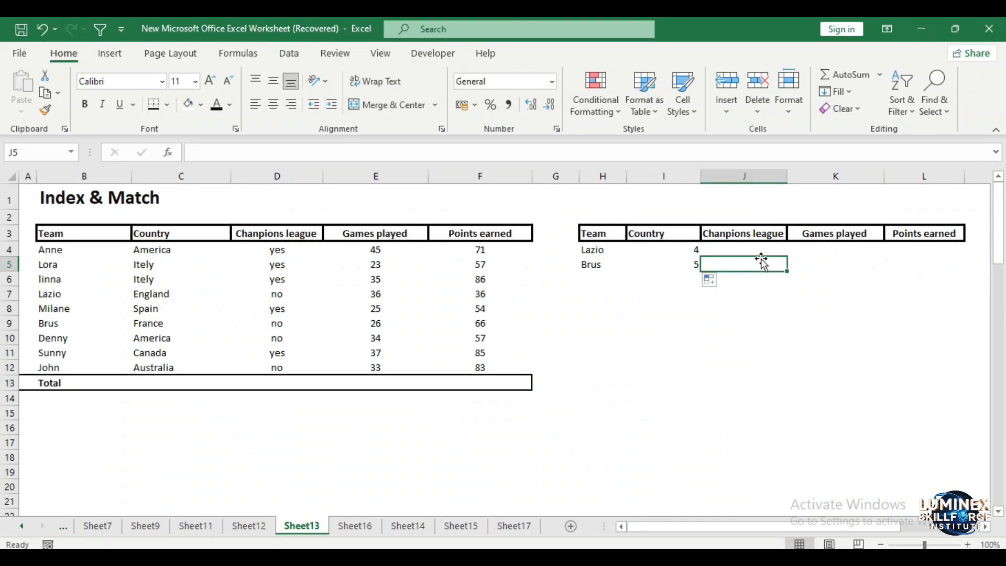
pyautogui.click(681, 274)
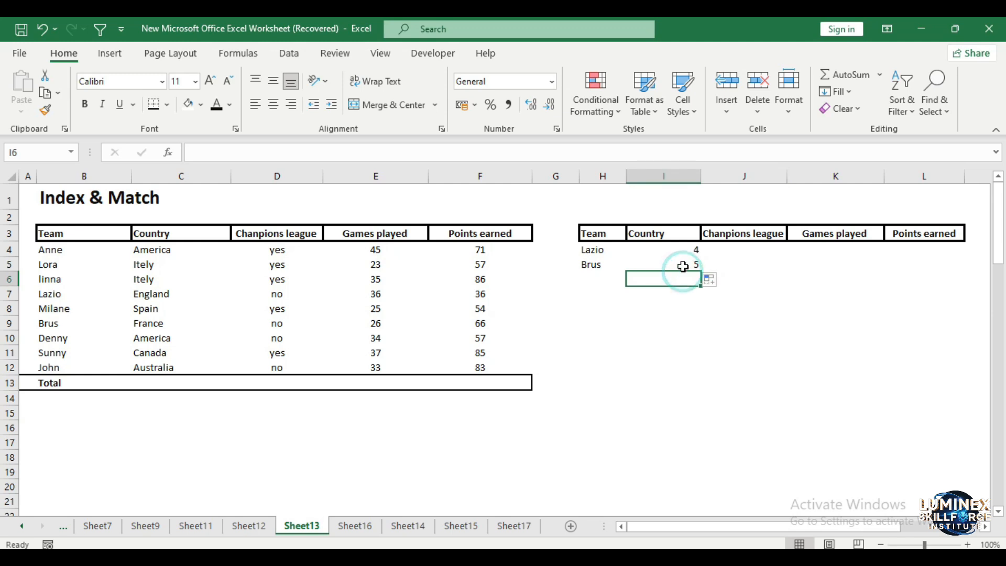
pyautogui.click(683, 266)
pyautogui.doubleClick(684, 265)
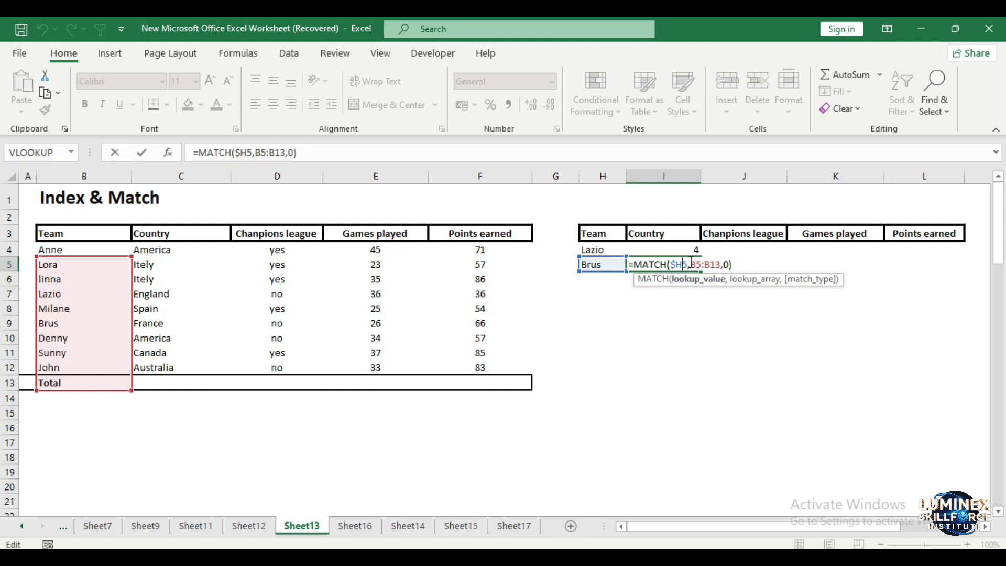
# Lock the lookup range in the I4 MATCH formula so it reads =MATCH($H4,$B$4:$B$12,0)
pyautogui.click(665, 251)
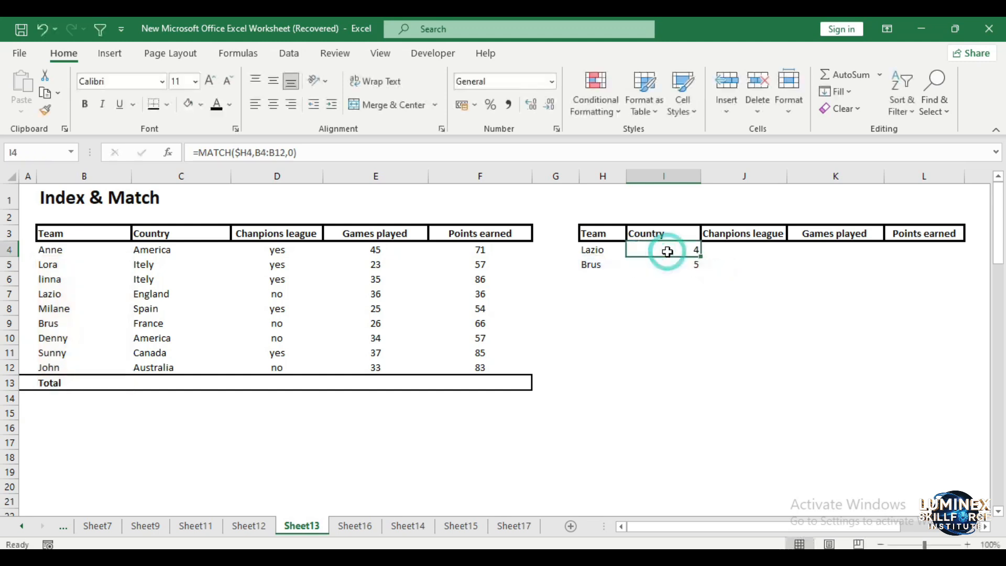
pyautogui.doubleClick(668, 251)
pyautogui.click(261, 152)
pyautogui.write('$')
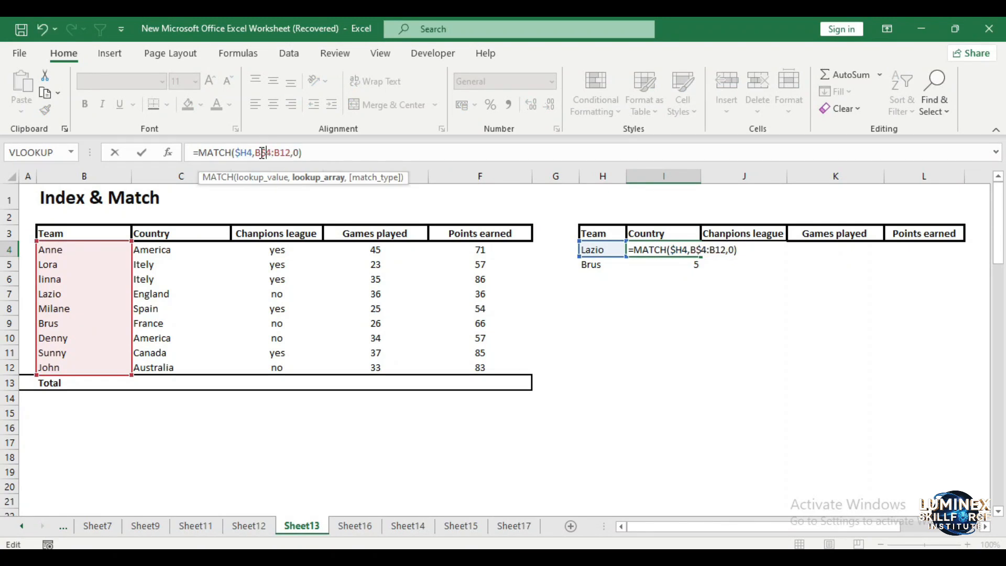
pyautogui.press('Left')
pyautogui.press('Left')
pyautogui.write('$')
pyautogui.write('$')
pyautogui.write('$')
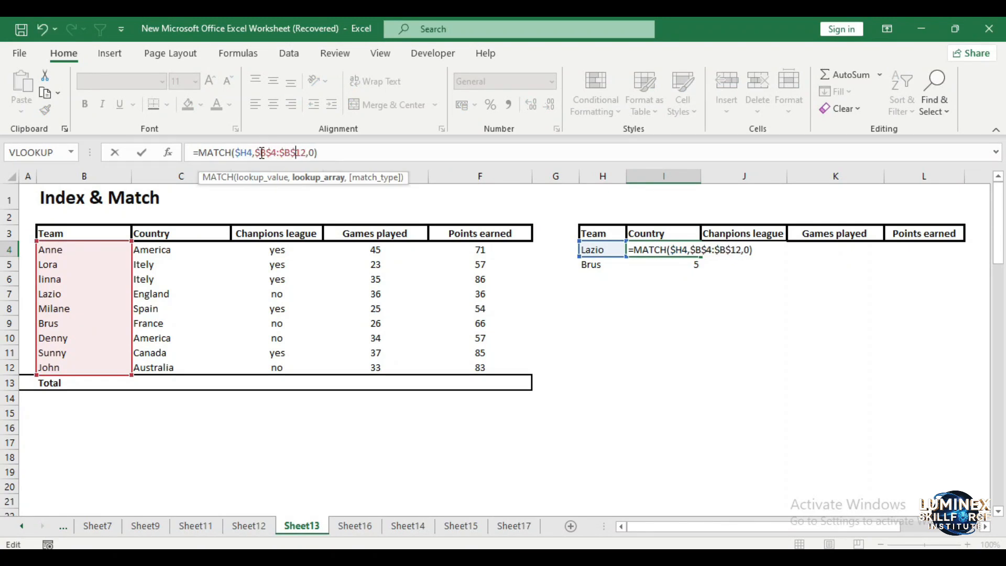
pyautogui.press('Return')
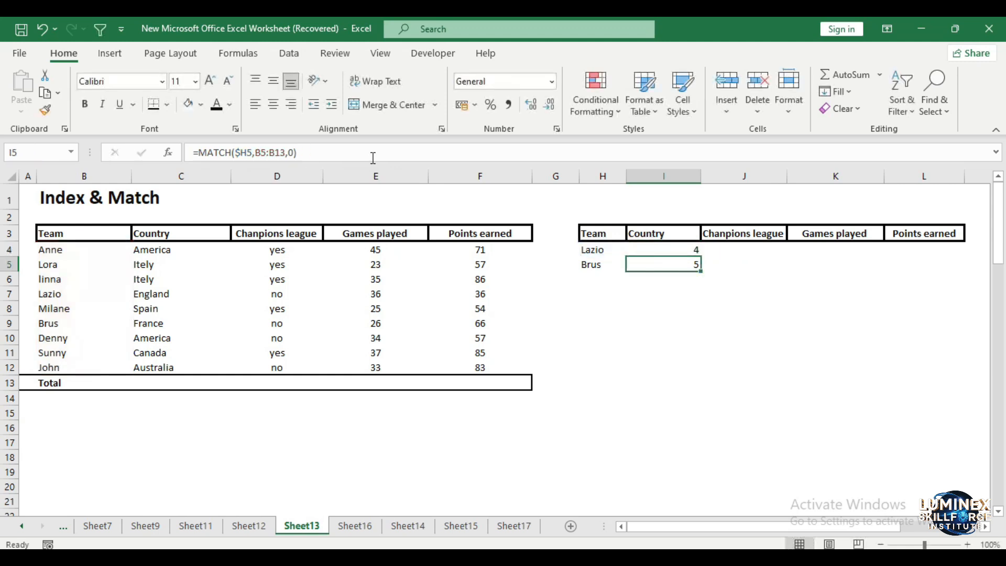
# Fill the I4 MATCH formula across and down through L5 and inspect the copied cells under the other headers
pyautogui.click(686, 250)
pyautogui.moveTo(700, 257); pyautogui.dragTo(942, 267)
pyautogui.click(740, 250)
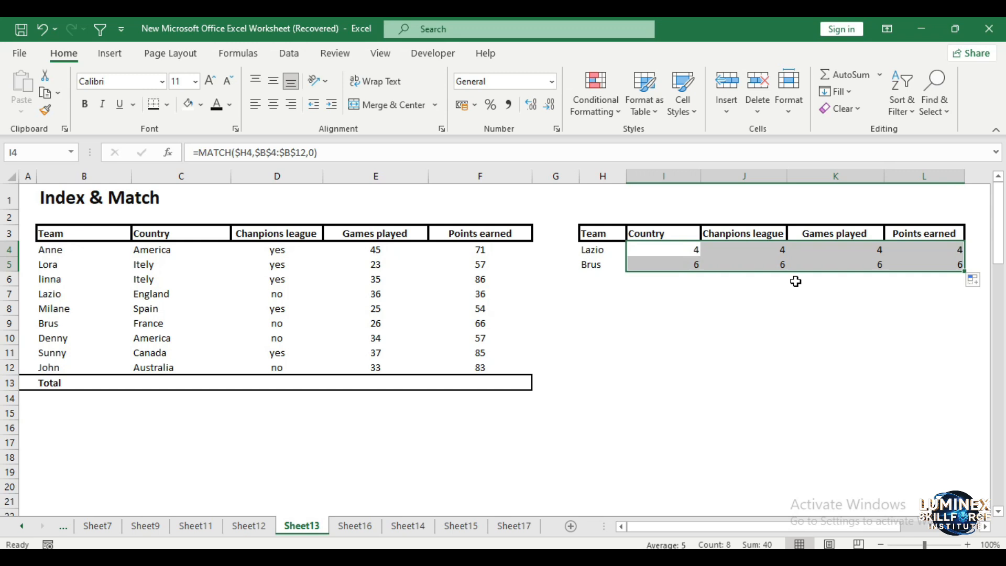
pyautogui.click(765, 253)
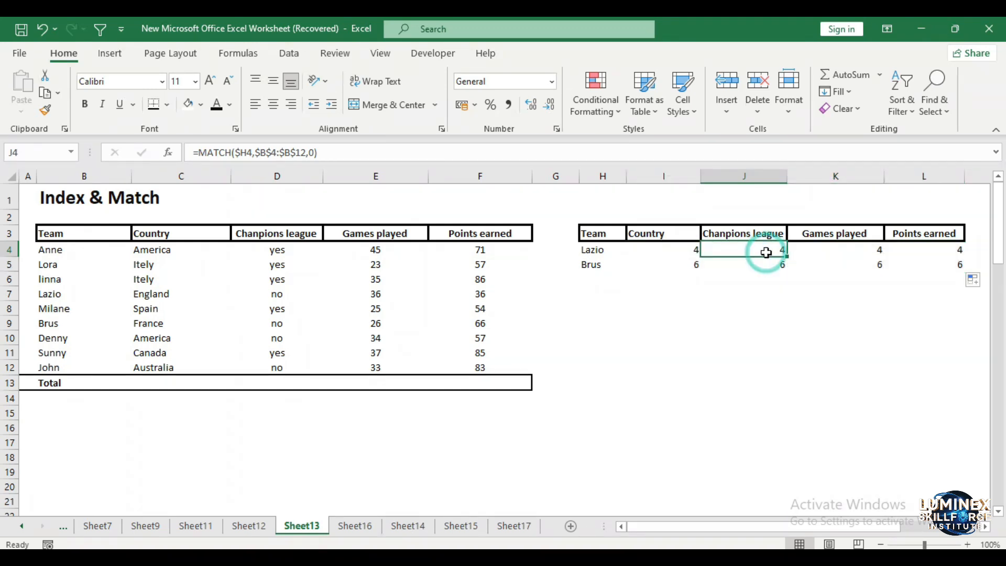
pyautogui.click(766, 253)
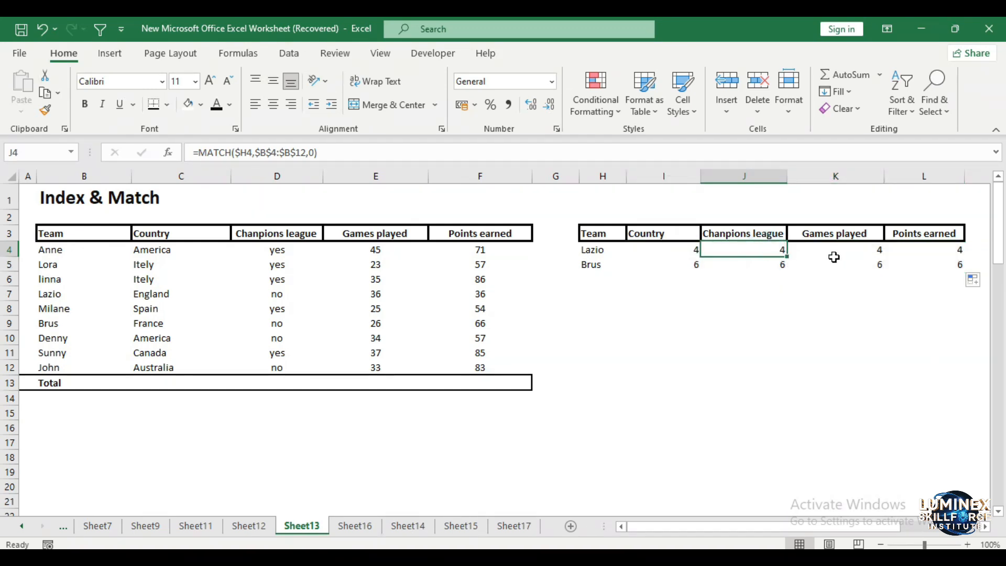
pyautogui.click(834, 257)
pyautogui.press('Up')
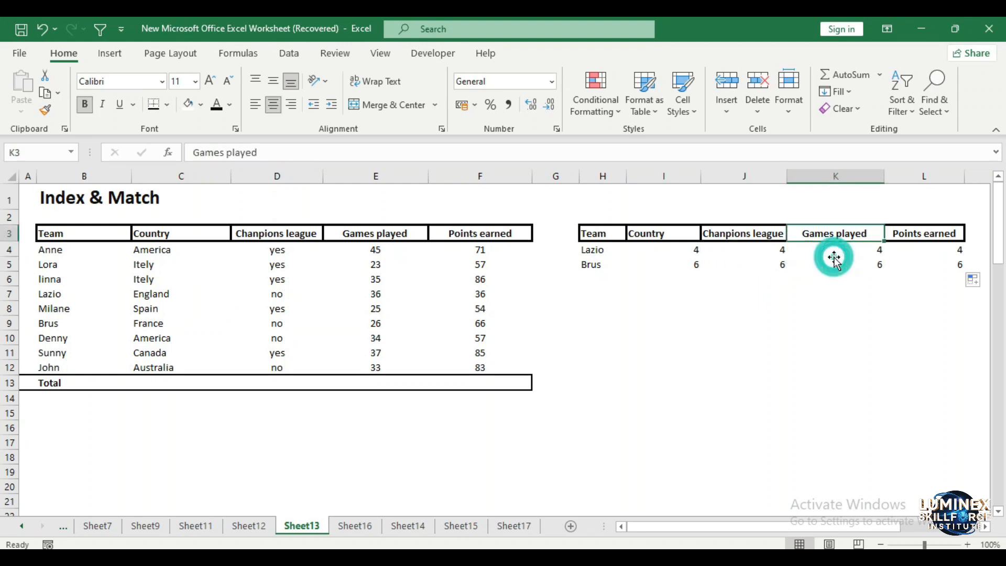
pyautogui.press('Down')
pyautogui.press('Down')
# Wrap the MATCH formula in I4 in an INDEX function that uses the Country range C4:C12 as its array
pyautogui.click(667, 250)
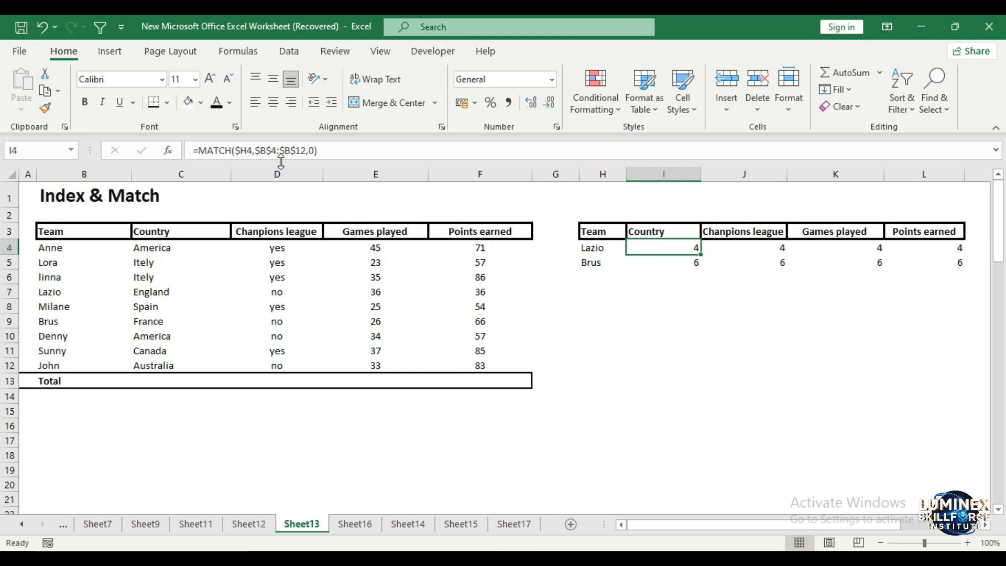
pyautogui.click(199, 151)
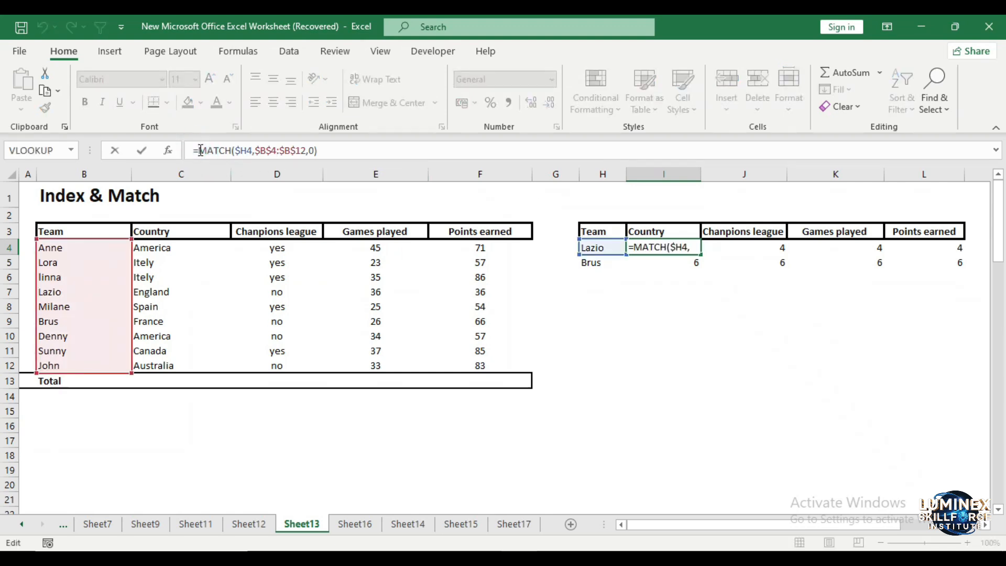
pyautogui.write('INDEX')
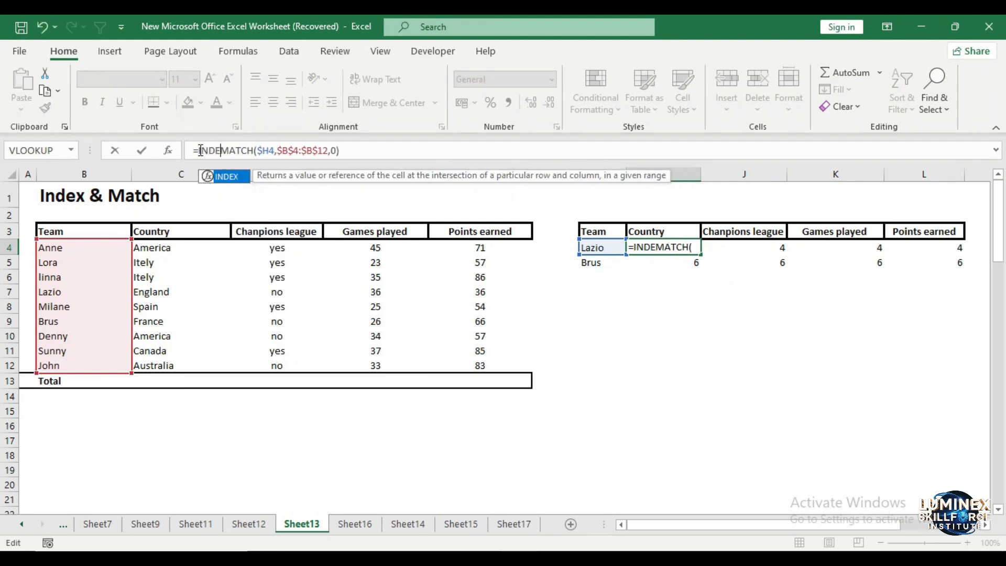
pyautogui.write('(')
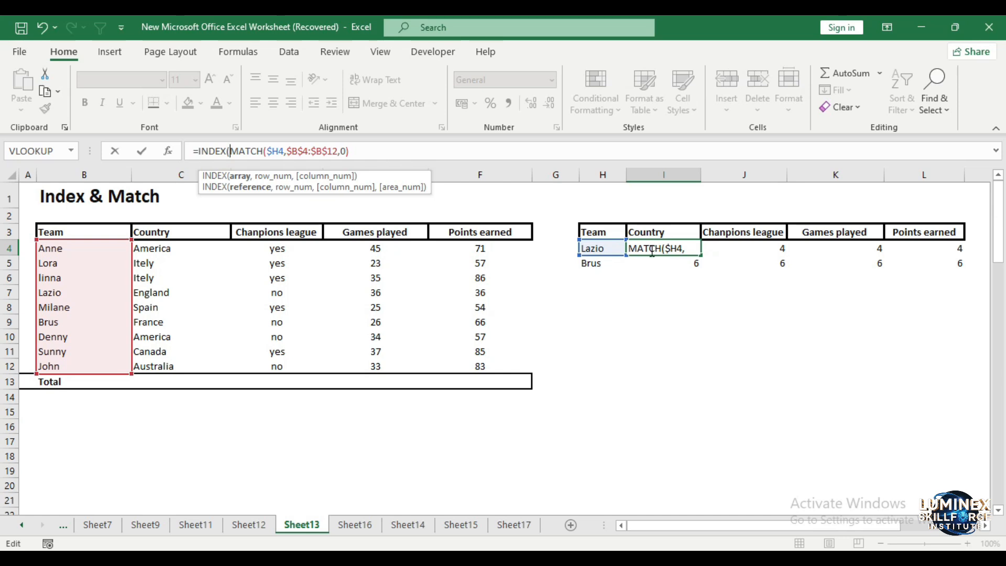
pyautogui.moveTo(147, 252); pyautogui.dragTo(165, 368)
pyautogui.write(',')
# Make the INDEX array absolute as $C$4:$C$12 and commit =INDEX($C$4:$C$12,MATCH($H4,$B$4:$B$12,0)) in I4, accepting the closing parenthesis correction
pyautogui.click(251, 151)
pyautogui.write('$C$')
pyautogui.press('Left')
pyautogui.press('Left')
pyautogui.press('Left')
pyautogui.write('$C$')
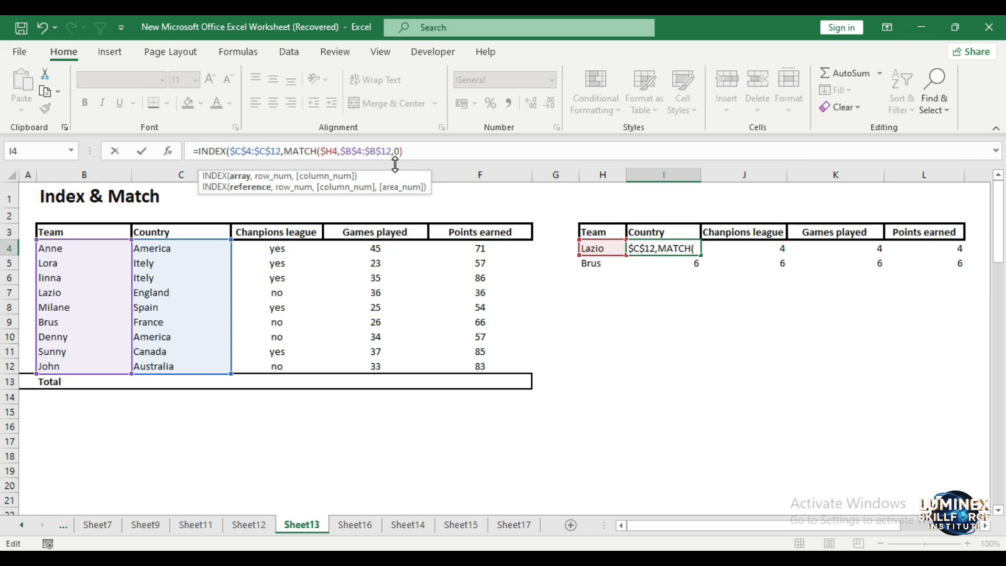
pyautogui.press('Return')
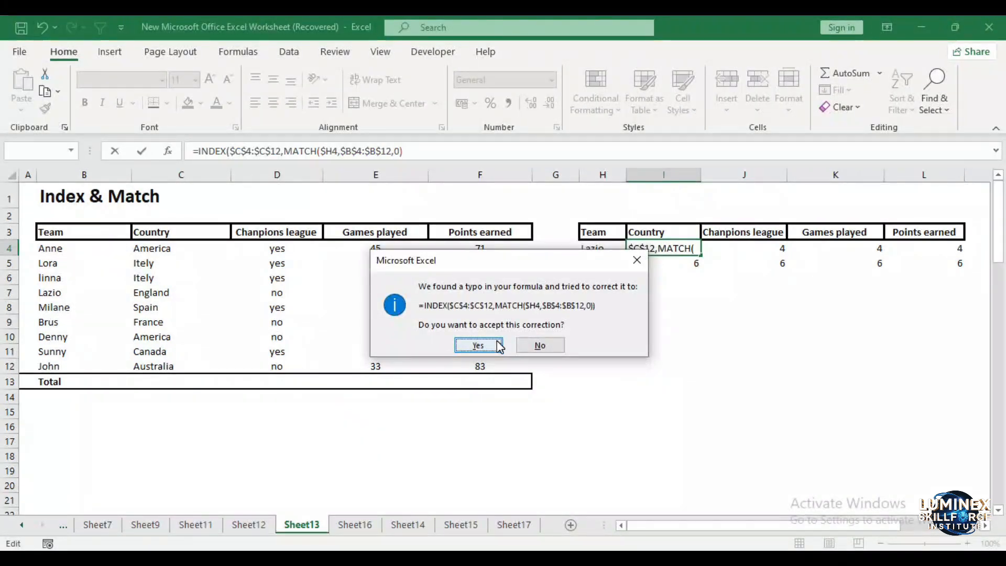
pyautogui.click(498, 346)
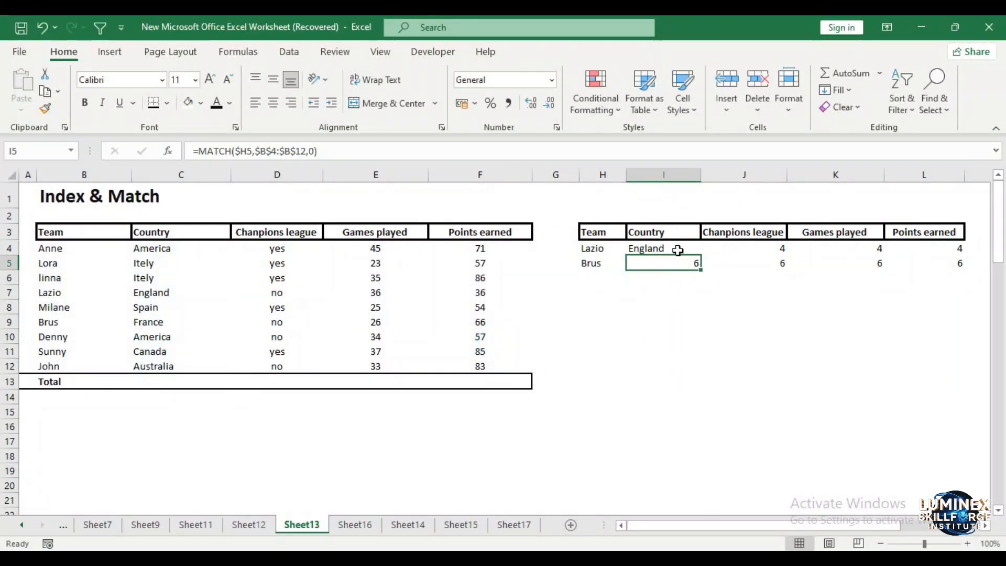
# Fill the INDEX-MATCH formula from I4 down to I5 and try it across in J4
pyautogui.click(677, 250)
pyautogui.moveTo(700, 255); pyautogui.dragTo(943, 267)
pyautogui.click(664, 321)
pyautogui.click(654, 248)
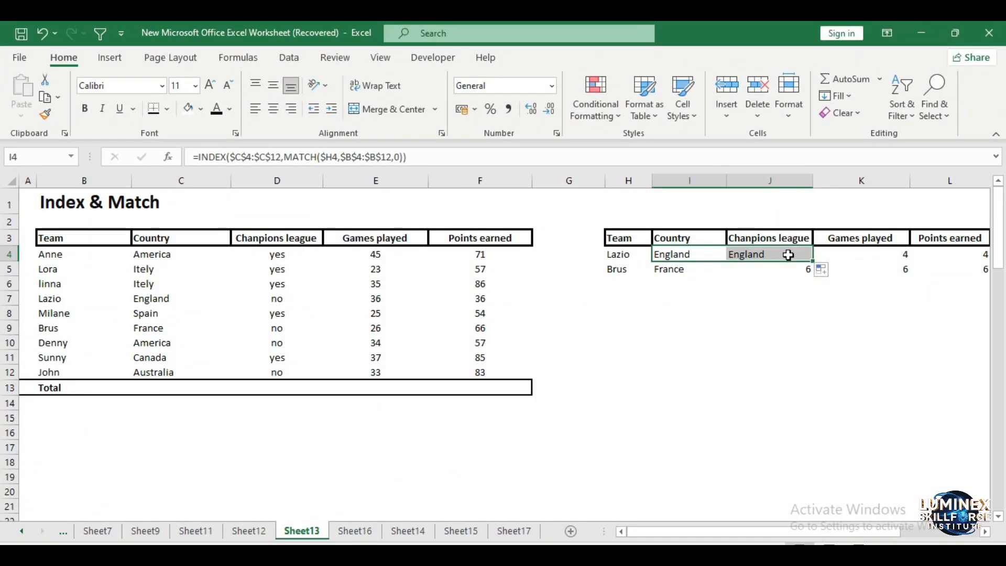
# Remove the column locks from the INDEX array in I4 so it reads C$4:C$12, keeping the rows locked
pyautogui.click(237, 153)
pyautogui.press('BackSpace')
pyautogui.click(257, 157)
pyautogui.press('BackSpace')
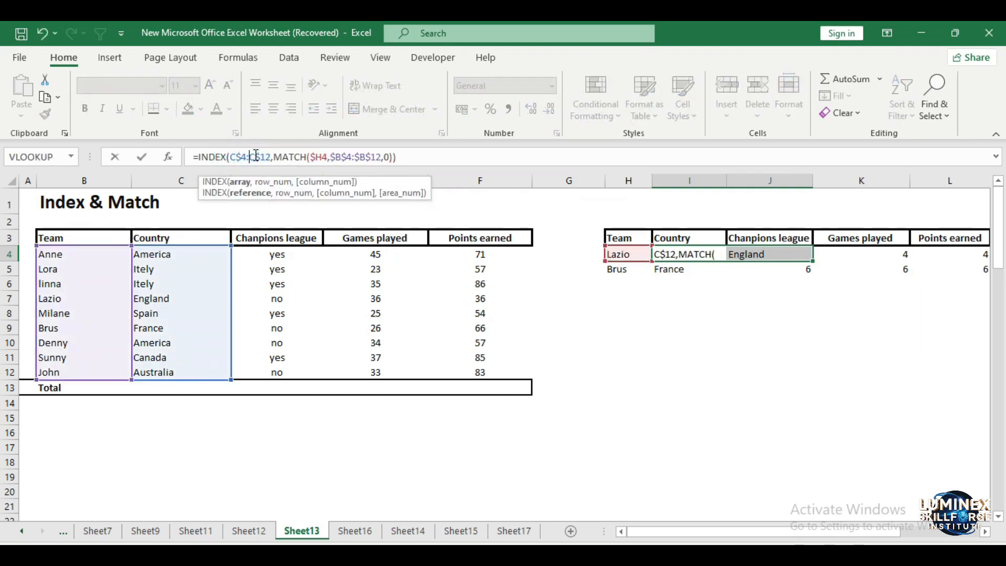
pyautogui.press('Return')
# Copy the INDEX-MATCH formula from I4 into J4:L5 to fill the remaining details for both teams
pyautogui.click(674, 258)
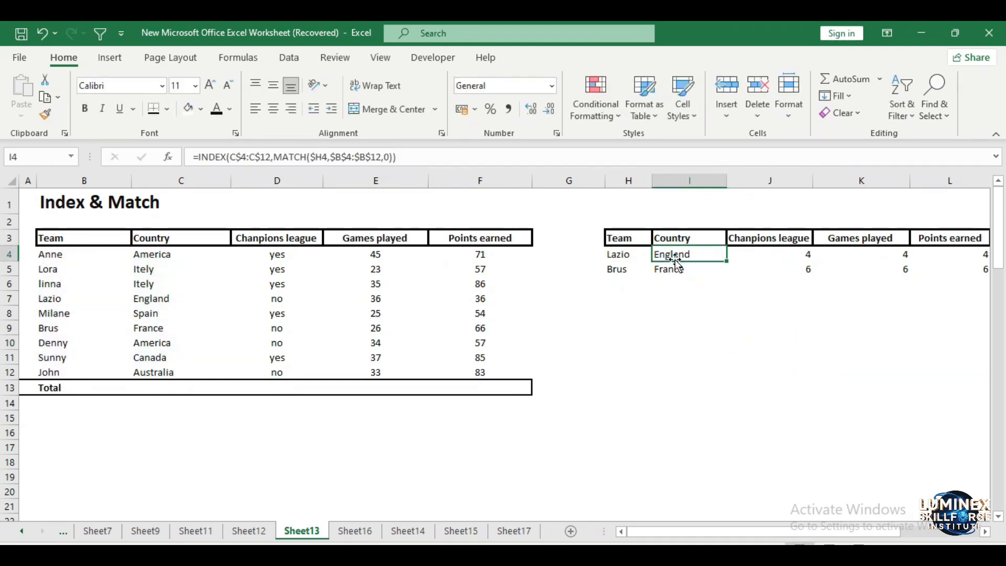
pyautogui.hotkey('ctrl', 'c')
pyautogui.moveTo(747, 258); pyautogui.dragTo(936, 267)
pyautogui.hotkey('ctrl', 'v')
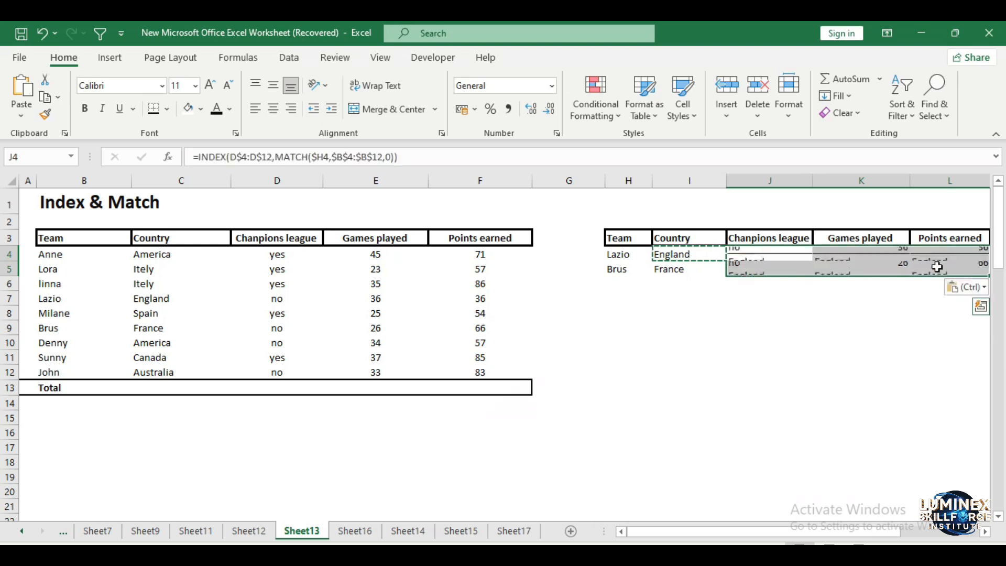
pyautogui.click(759, 460)
pyautogui.moveTo(793, 531); pyautogui.dragTo(804, 531)
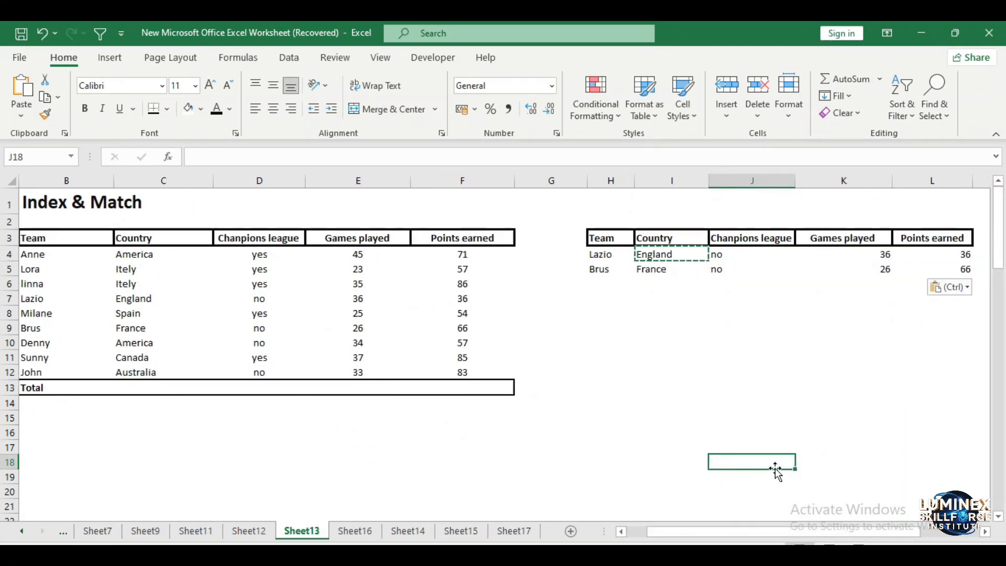
pyautogui.doubleClick(533, 436)
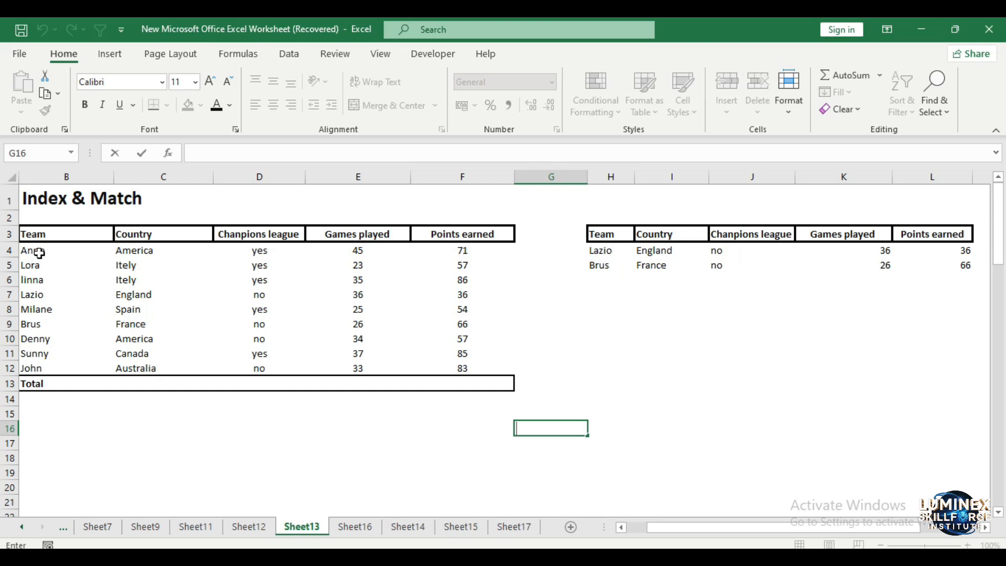
# Move the team names from B4:B12 to G4:G12 and check the lookup results in the second table
pyautogui.moveTo(39, 252); pyautogui.dragTo(43, 369)
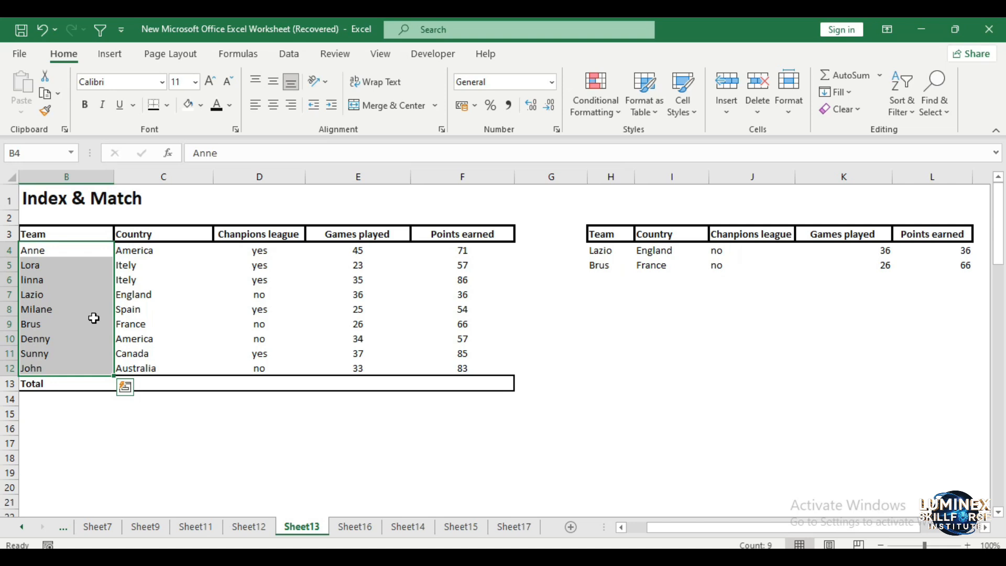
pyautogui.hotkey('ctrl', 'c')
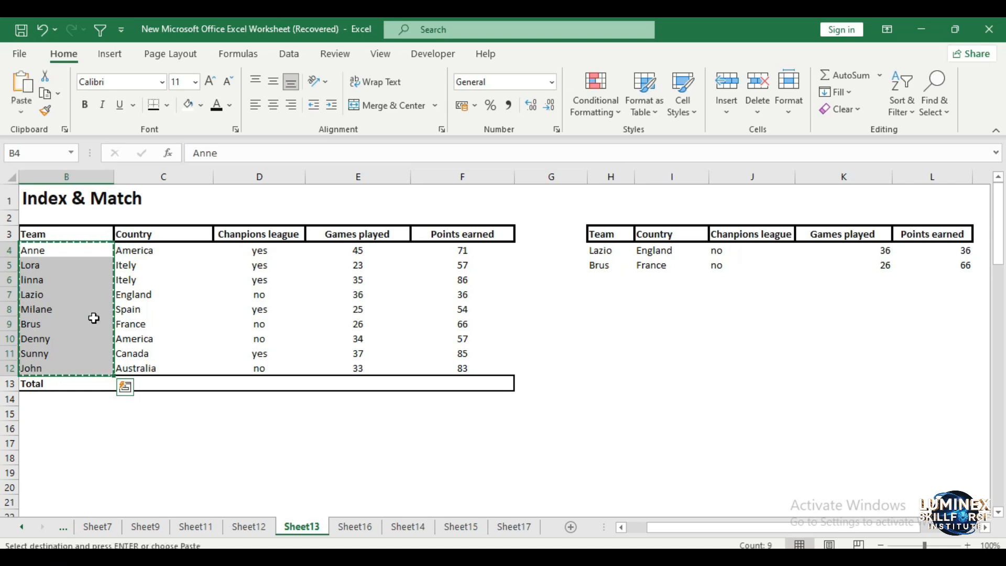
pyautogui.click(547, 252)
pyautogui.hotkey('ctrl', 'v')
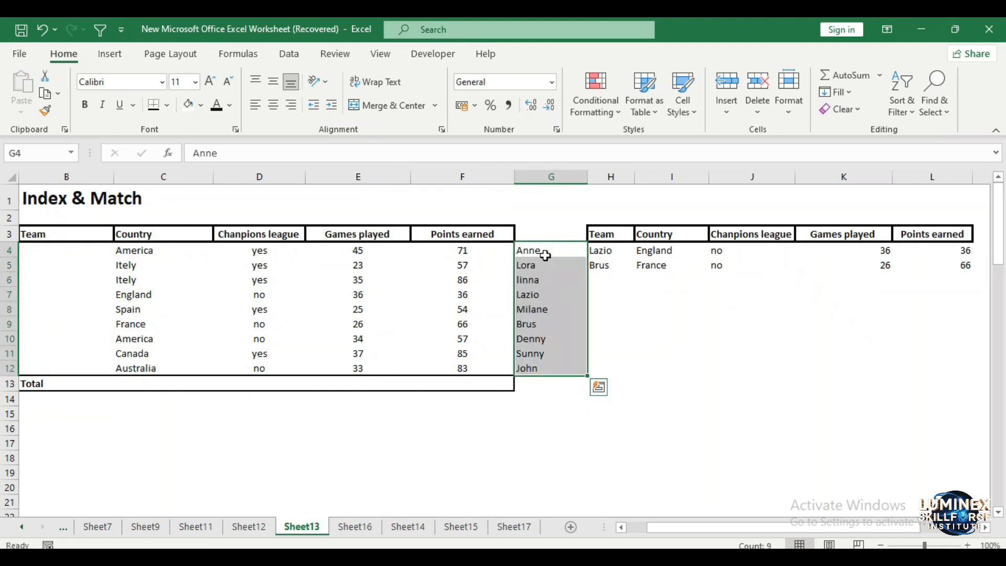
pyautogui.click(732, 477)
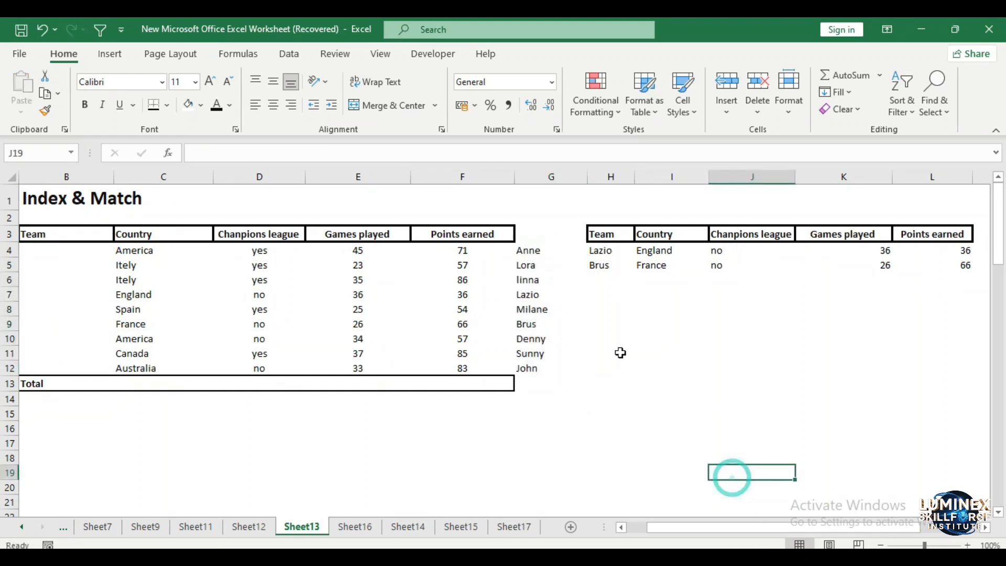
pyautogui.moveTo(545, 370); pyautogui.dragTo(529, 251)
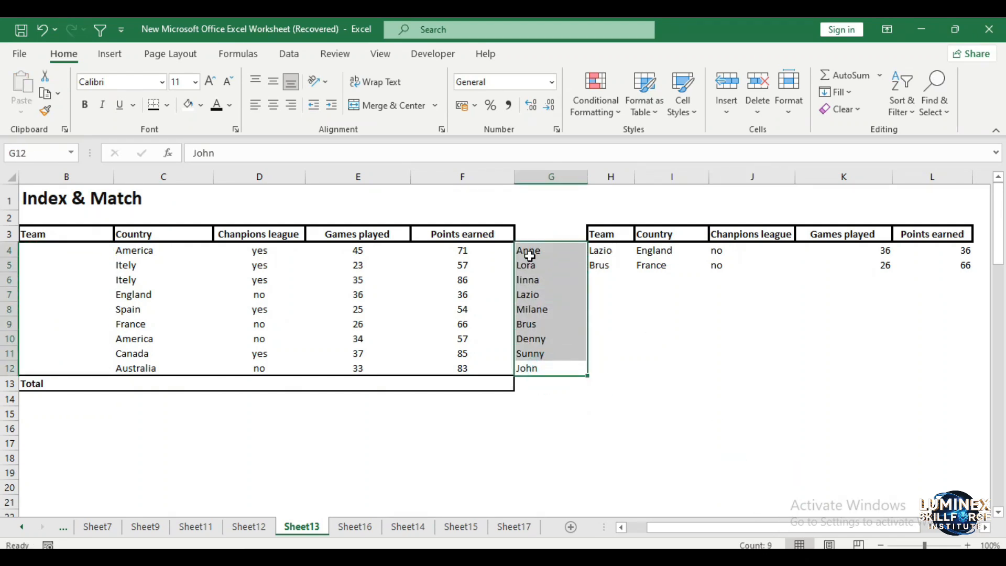
pyautogui.click(602, 294)
pyautogui.moveTo(602, 277); pyautogui.dragTo(946, 251)
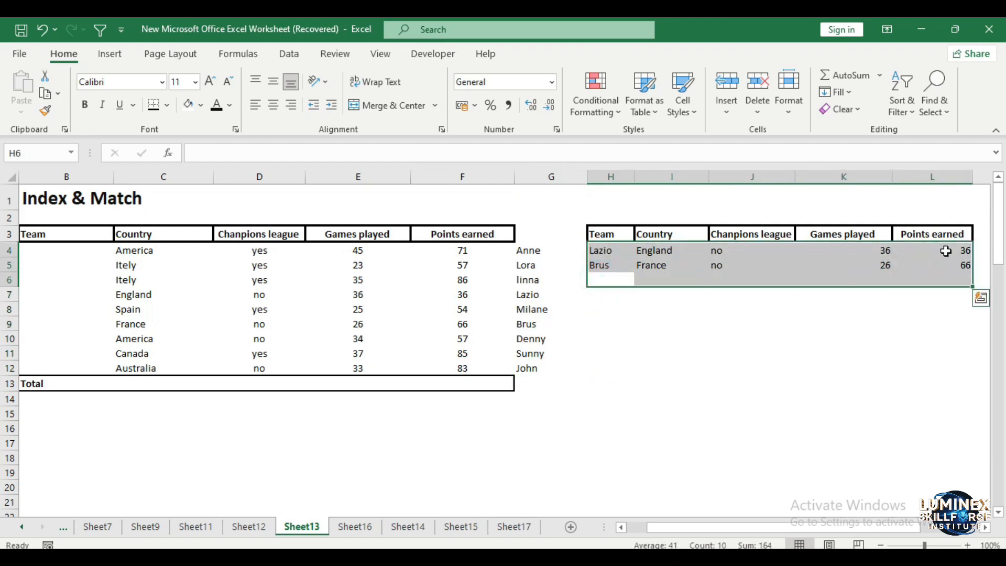
pyautogui.click(878, 459)
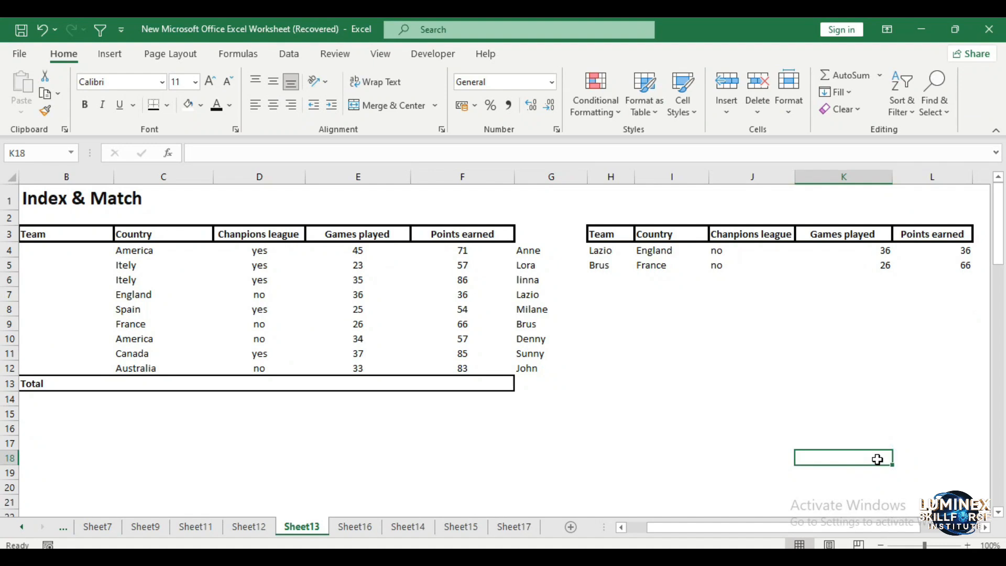